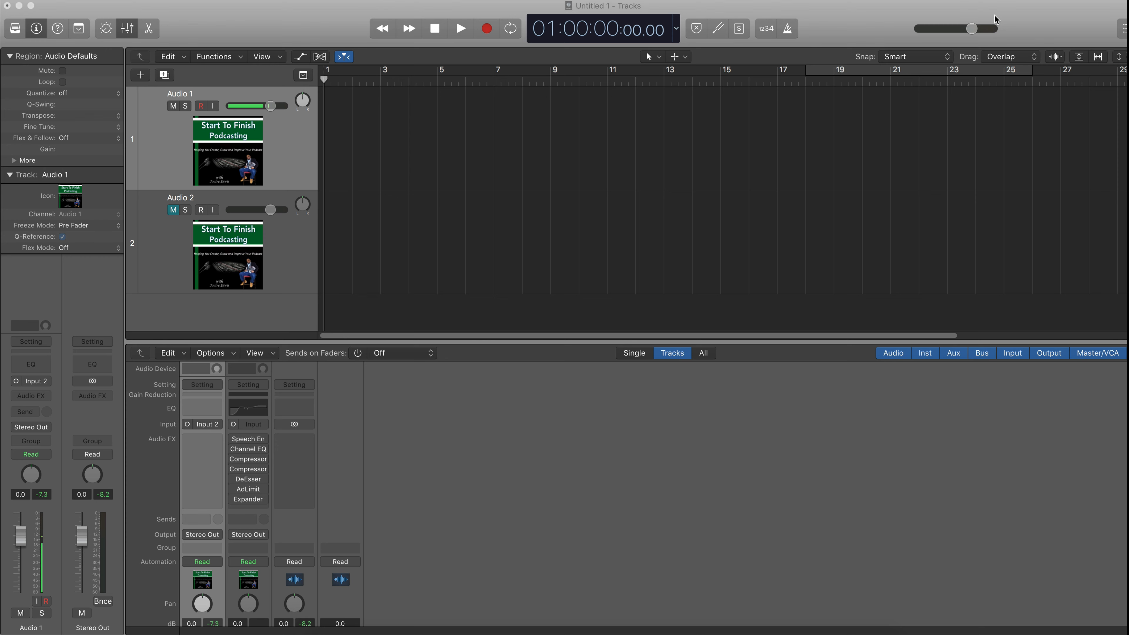
- Record a short voice take on the Audio 1 track and play it back from the start
click(488, 30)
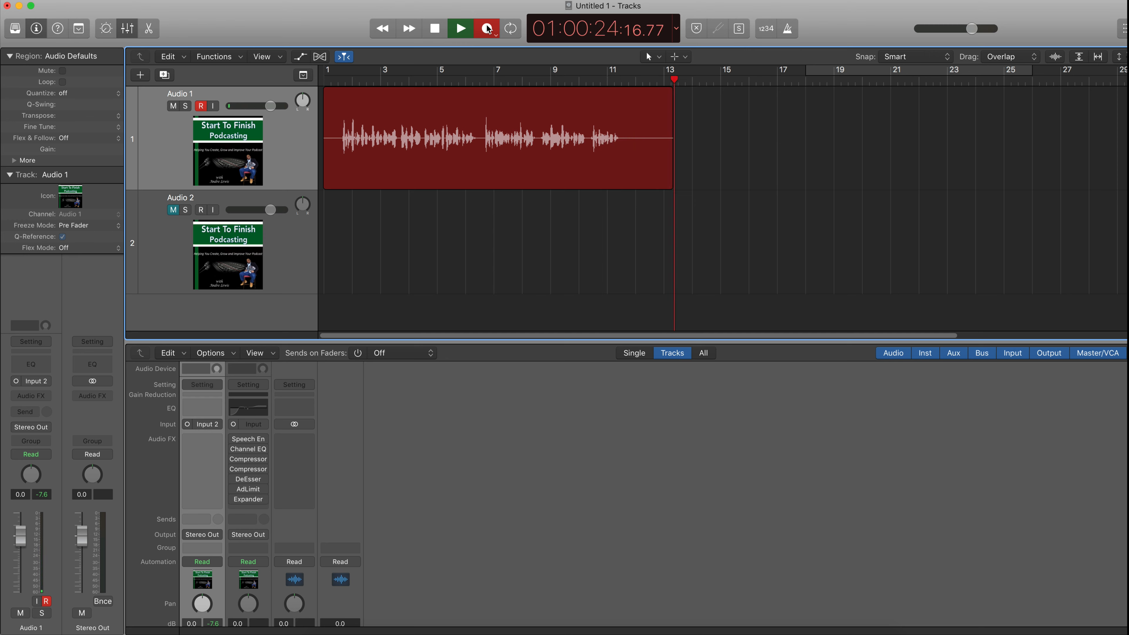
key(space)
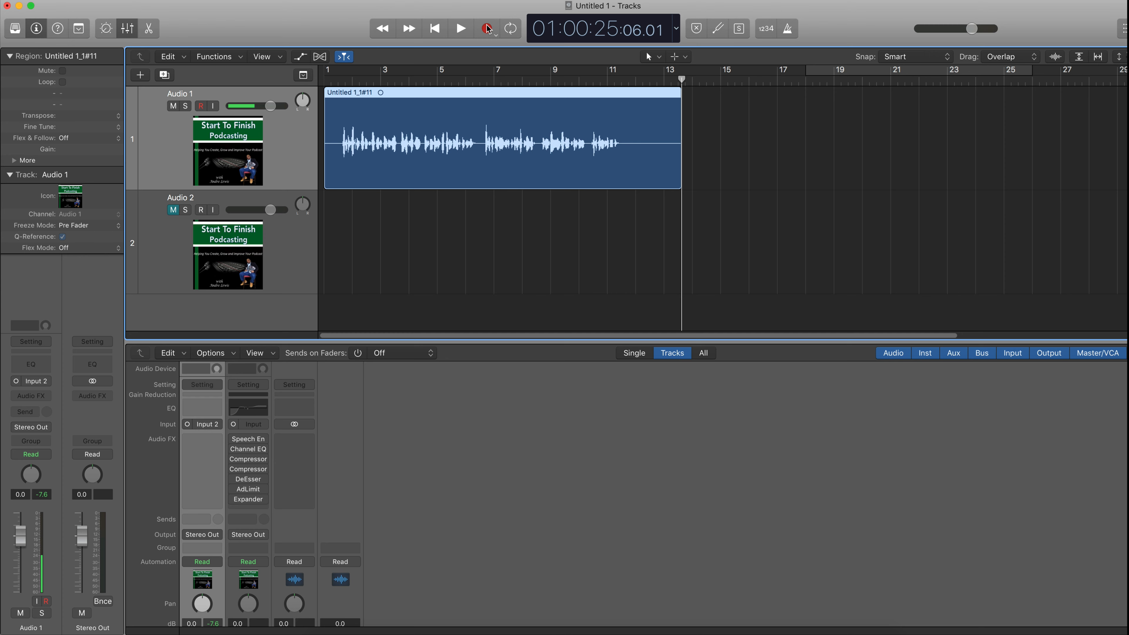
click(325, 80)
key(space)
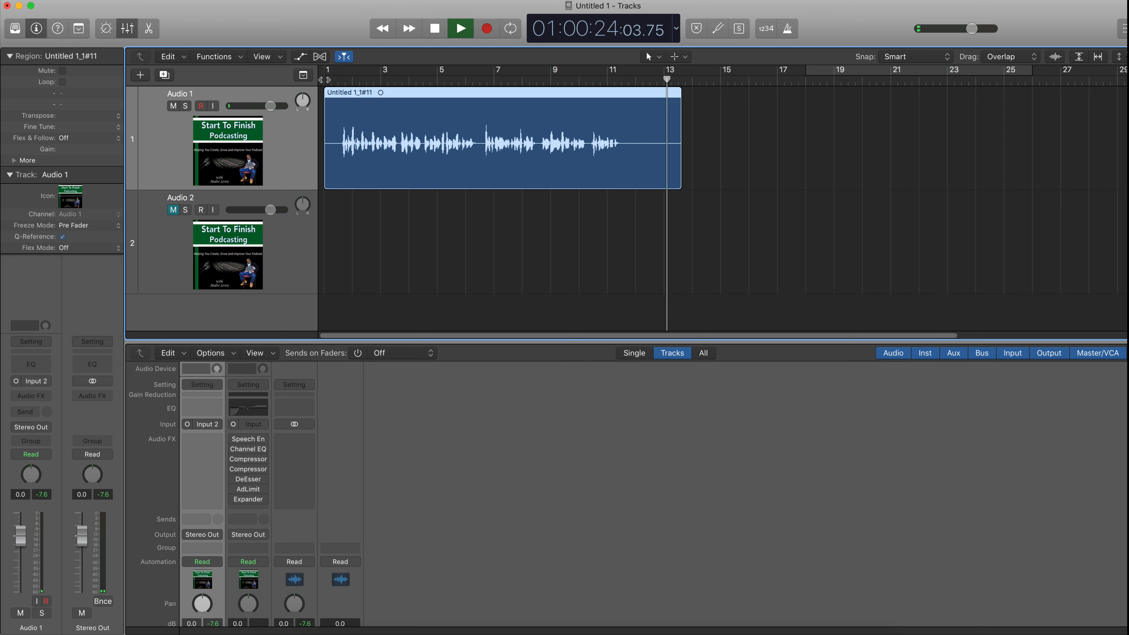
key(space)
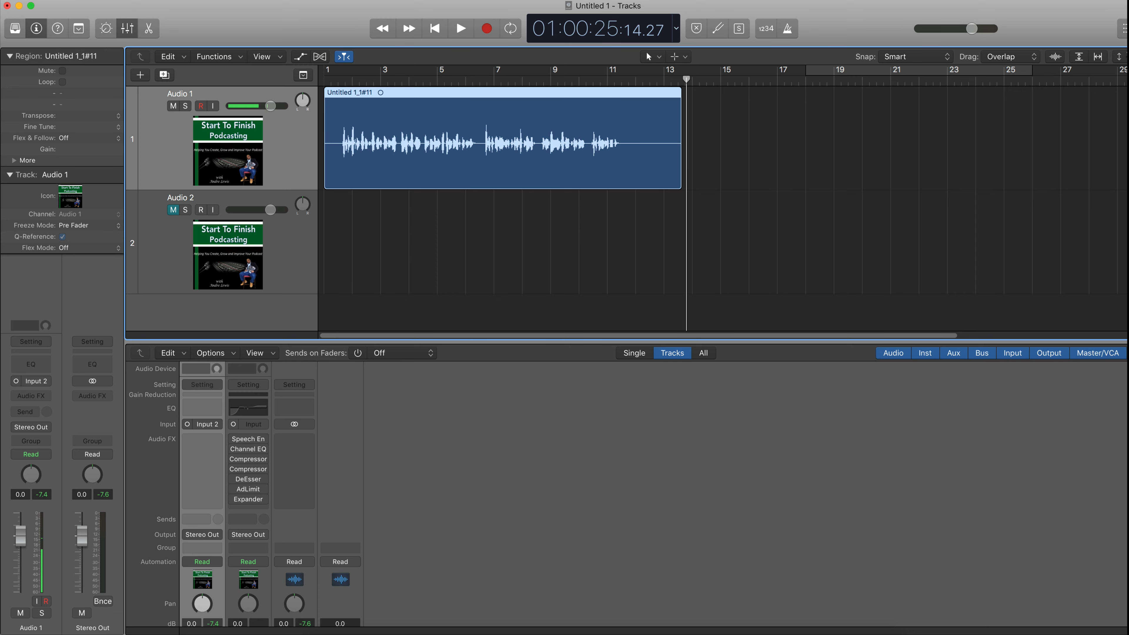
- Open the Audio preferences to check the device settings, then close the window
click(49, 0)
mouse_move(111, 24)
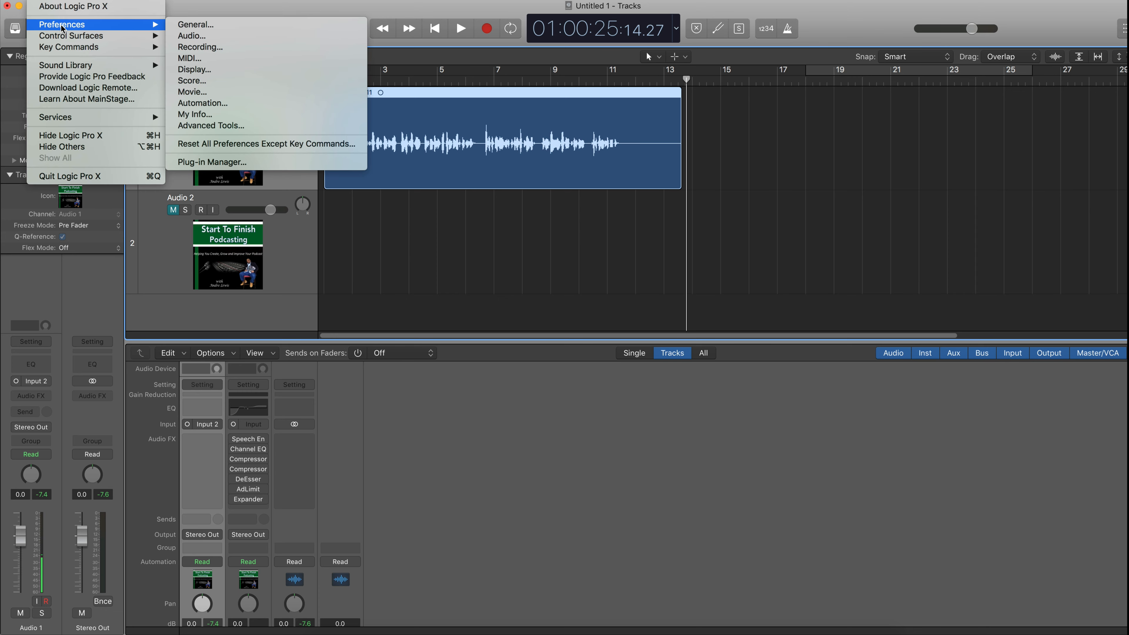
click(178, 40)
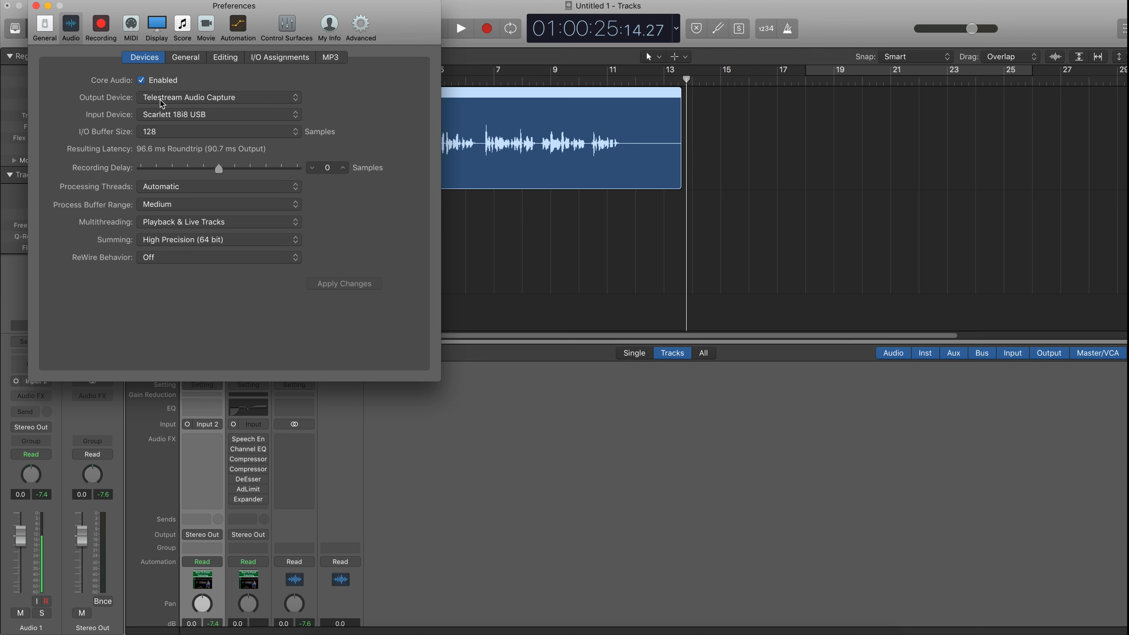
click(35, 6)
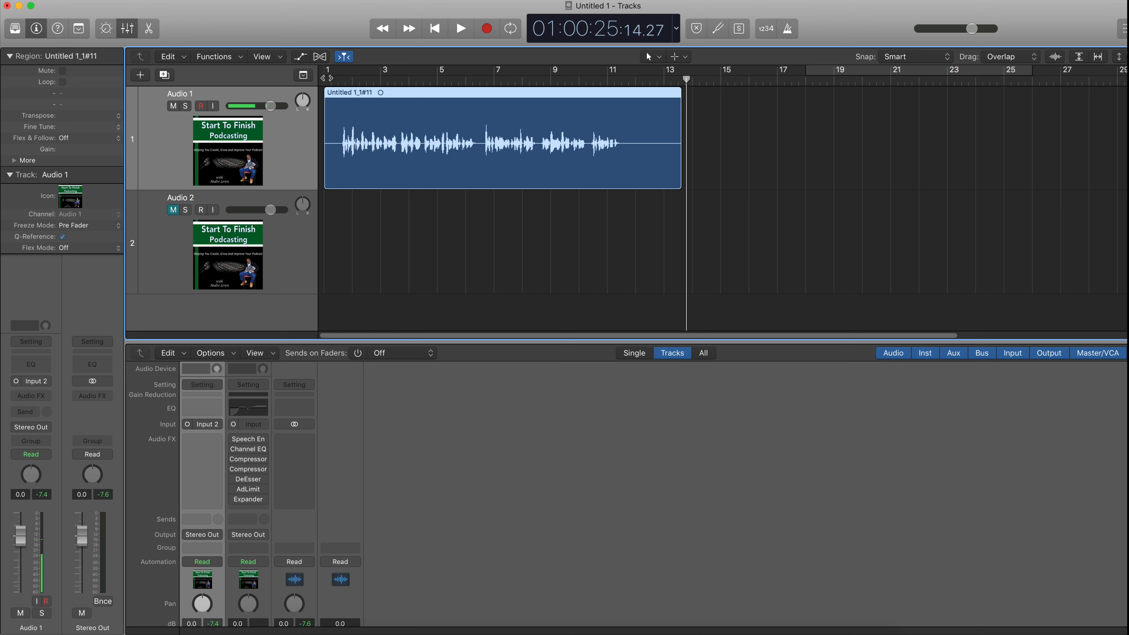
- Move the recorded region down onto the Audio 2 track, unmute that track and play it back
click(324, 80)
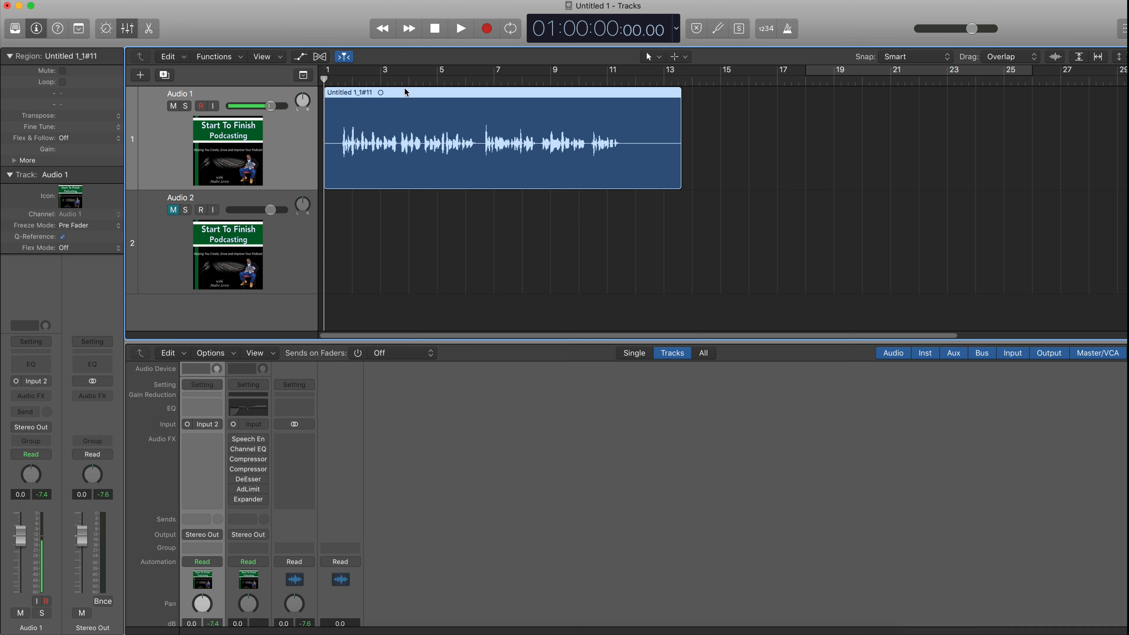
drag(404, 89, 405, 223)
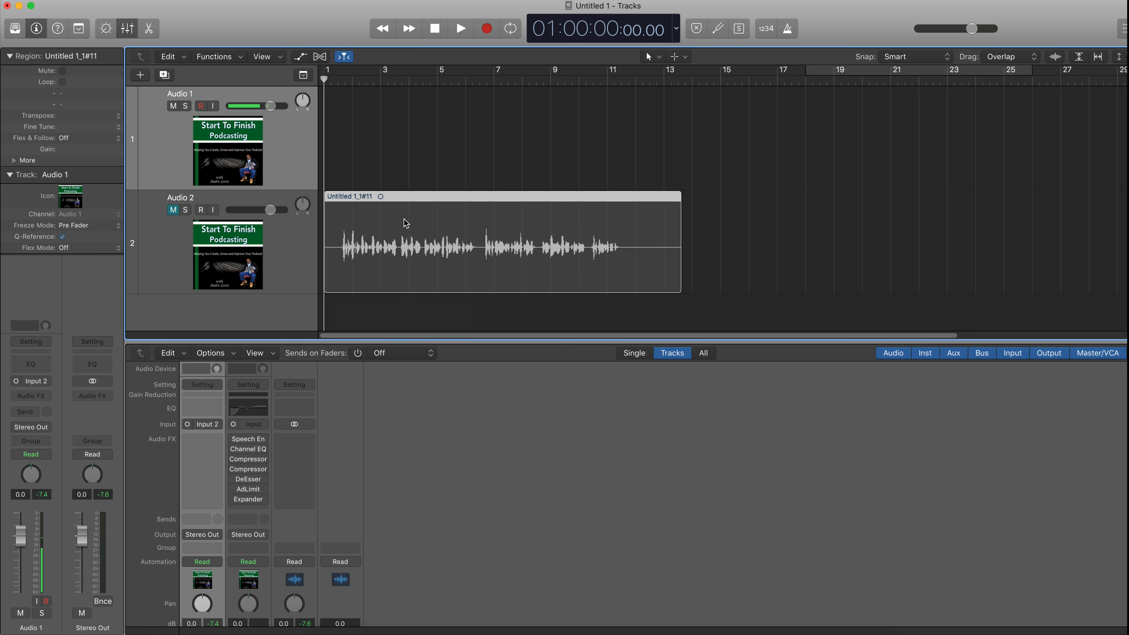
click(174, 208)
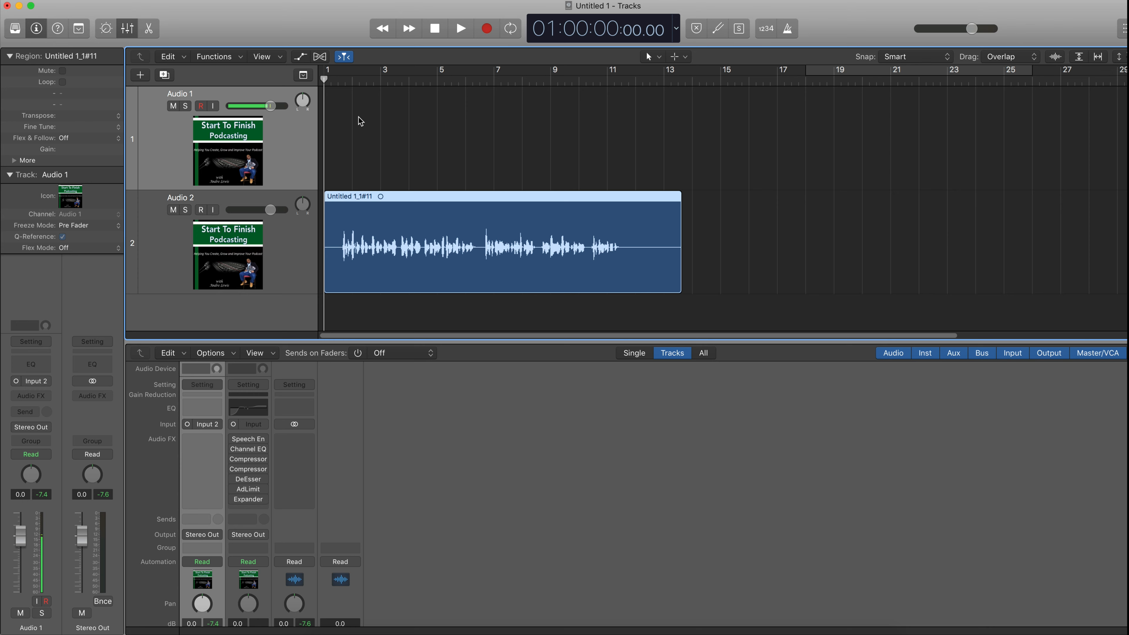
key(space)
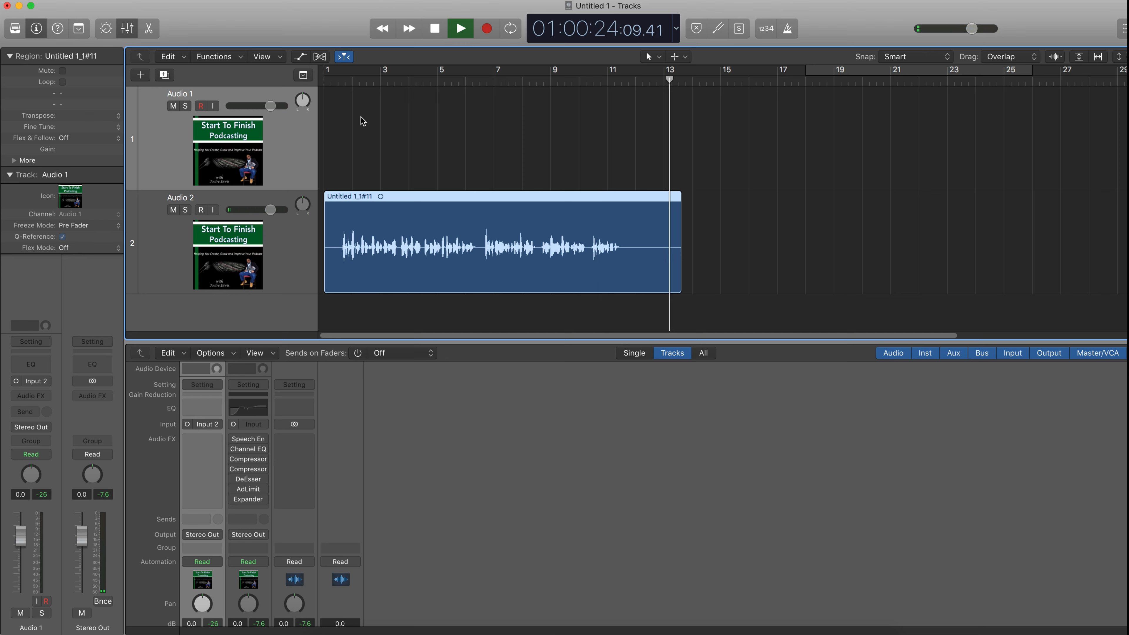
key(space)
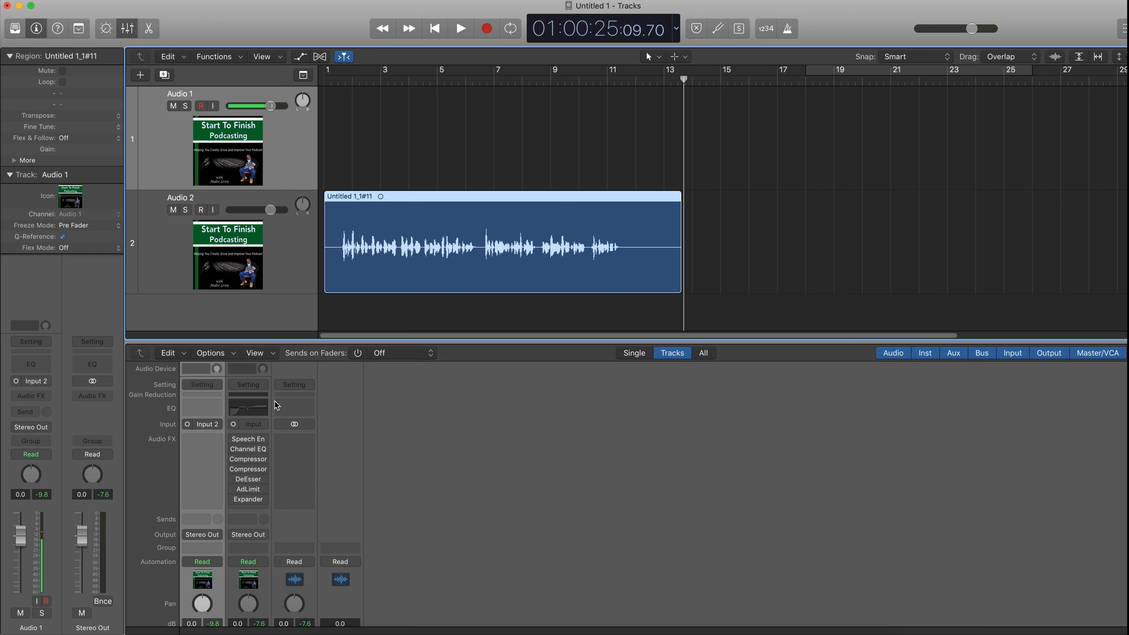
mouse_move(240, 441)
mouse_move(292, 450)
click(268, 508)
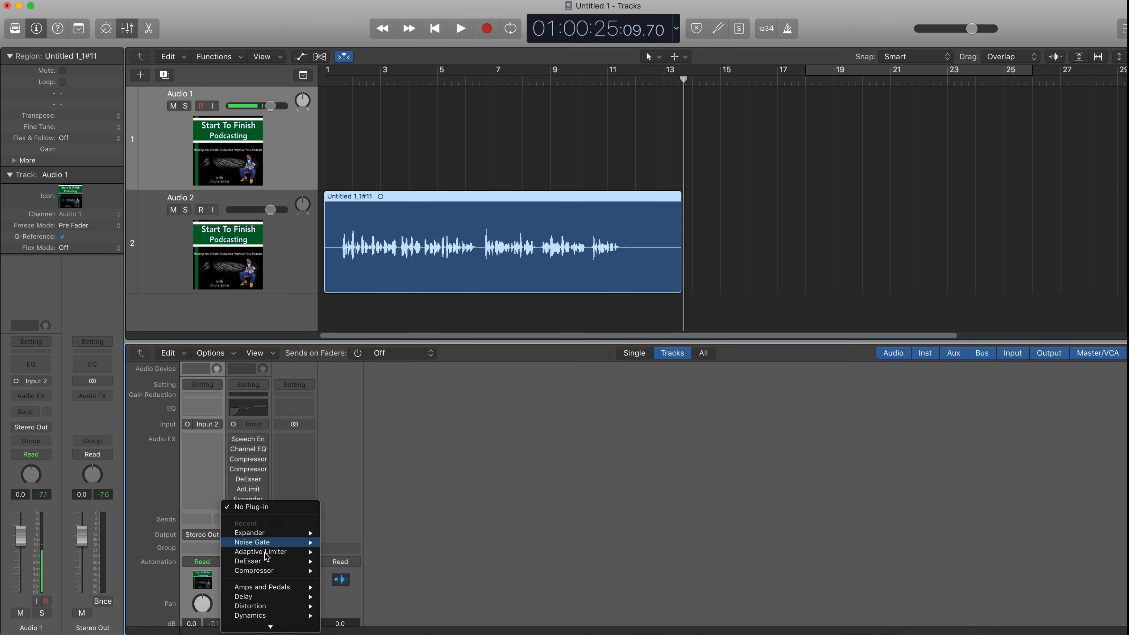
mouse_move(270, 627)
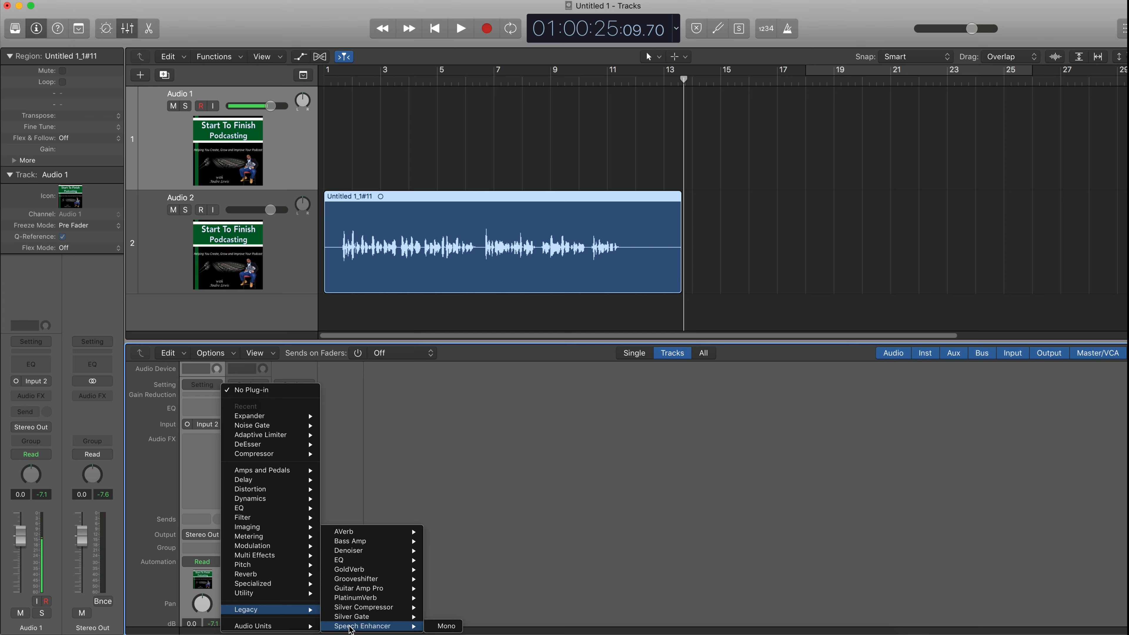
click(407, 462)
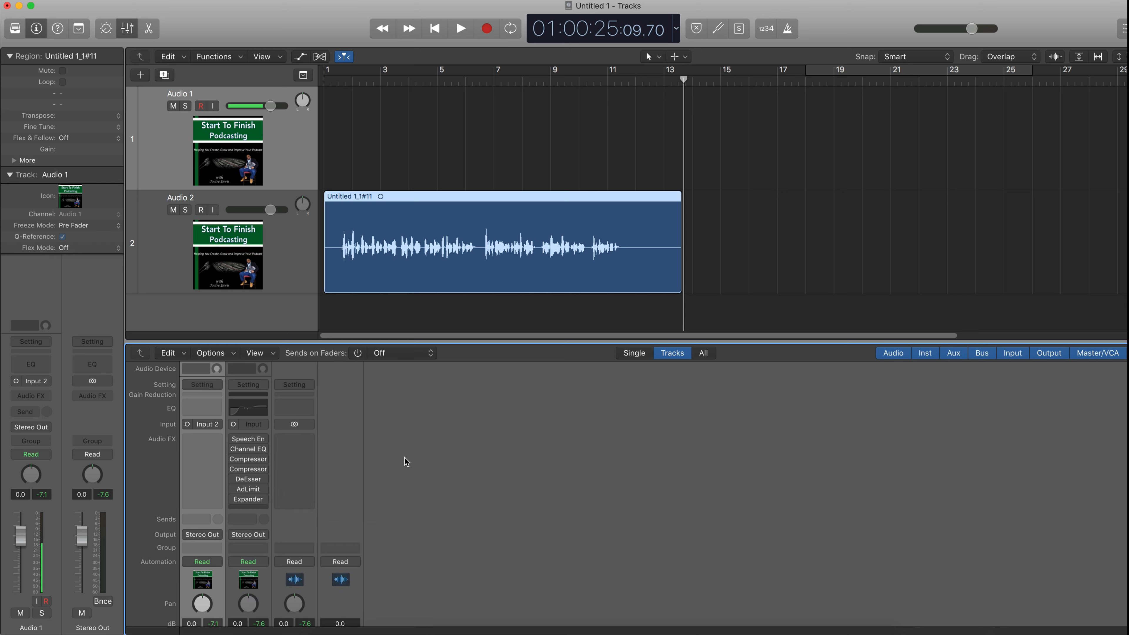
- Open the Speech Enhancer plug-in on Audio 2 and start playback from the beginning
click(249, 439)
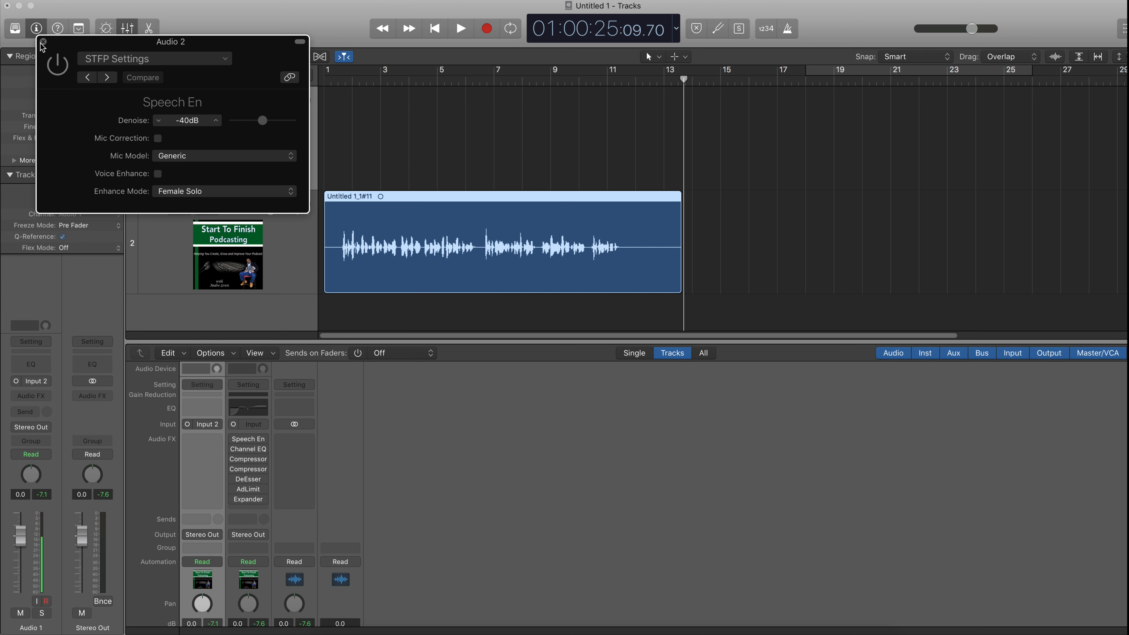
click(62, 71)
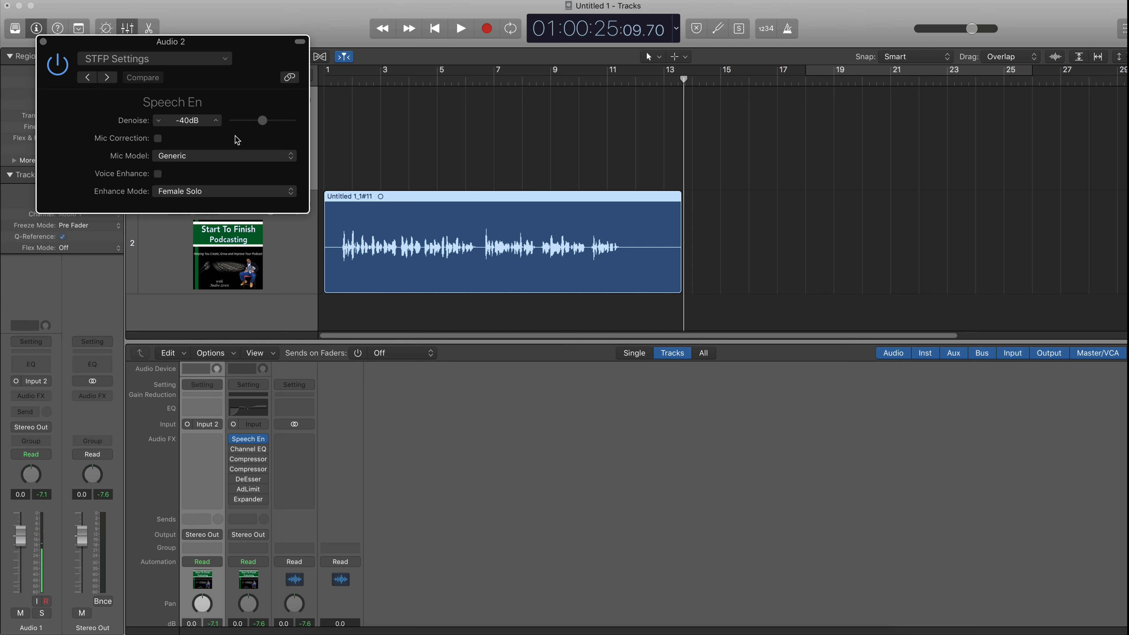
click(441, 29)
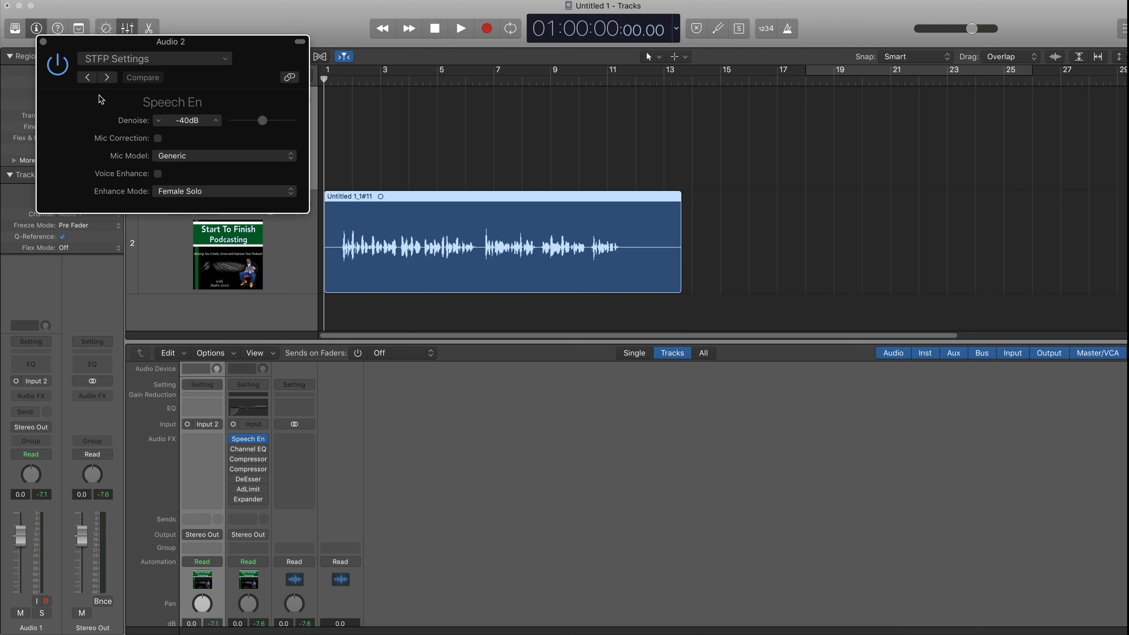
click(62, 71)
click(458, 32)
- Toggle the Speech Enhancer's bypass repeatedly during playback to compare the processed and unprocessed voice
click(61, 67)
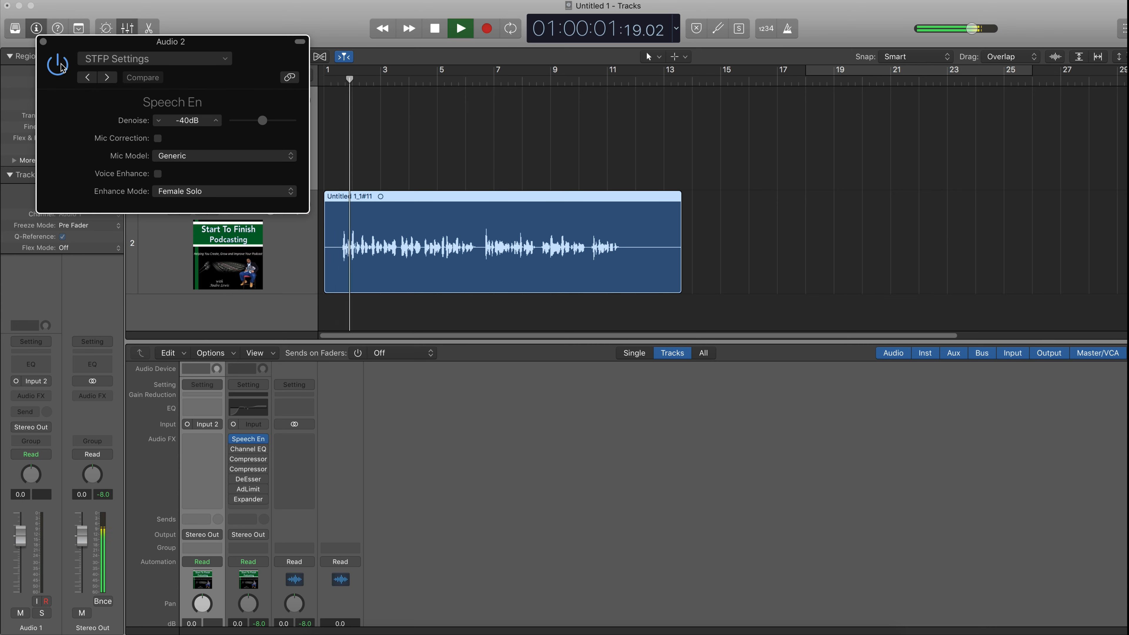
click(62, 67)
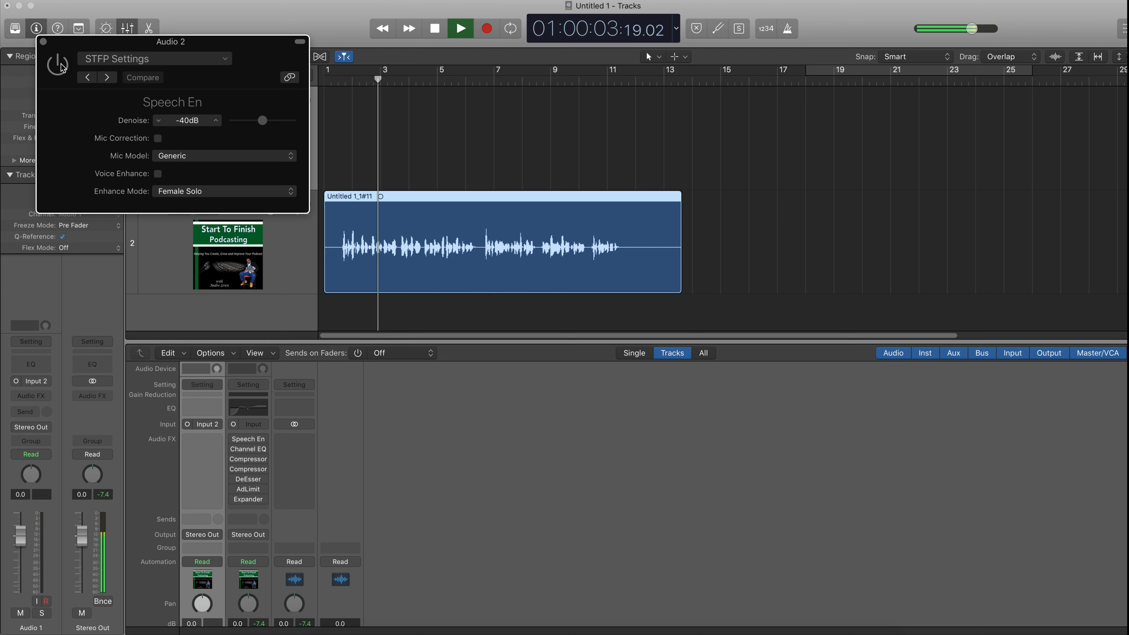
click(62, 67)
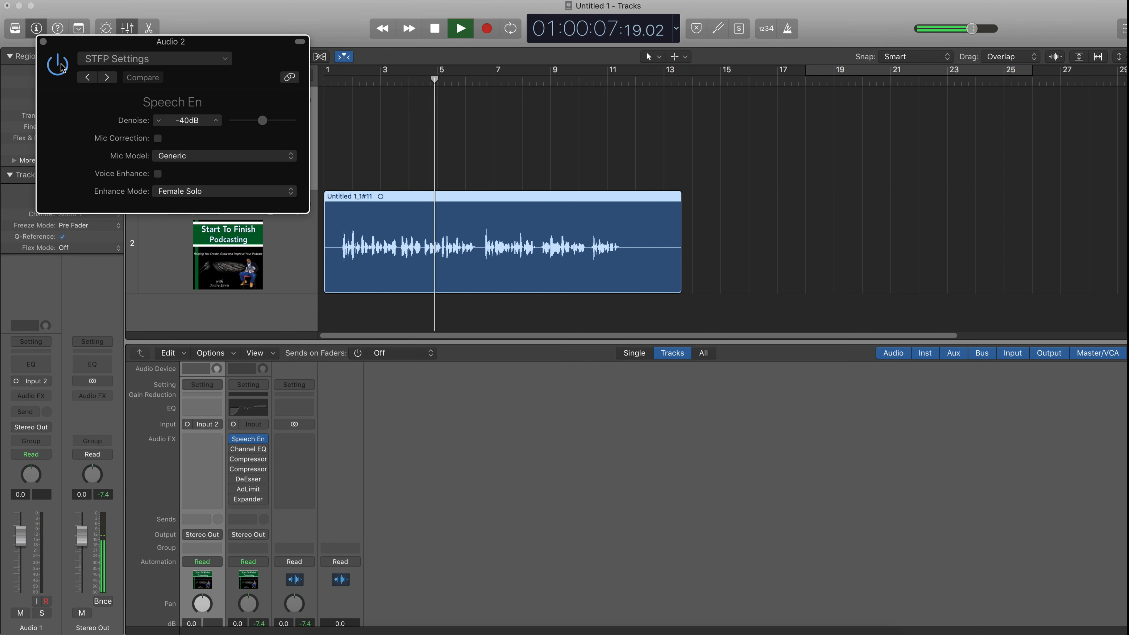
click(61, 67)
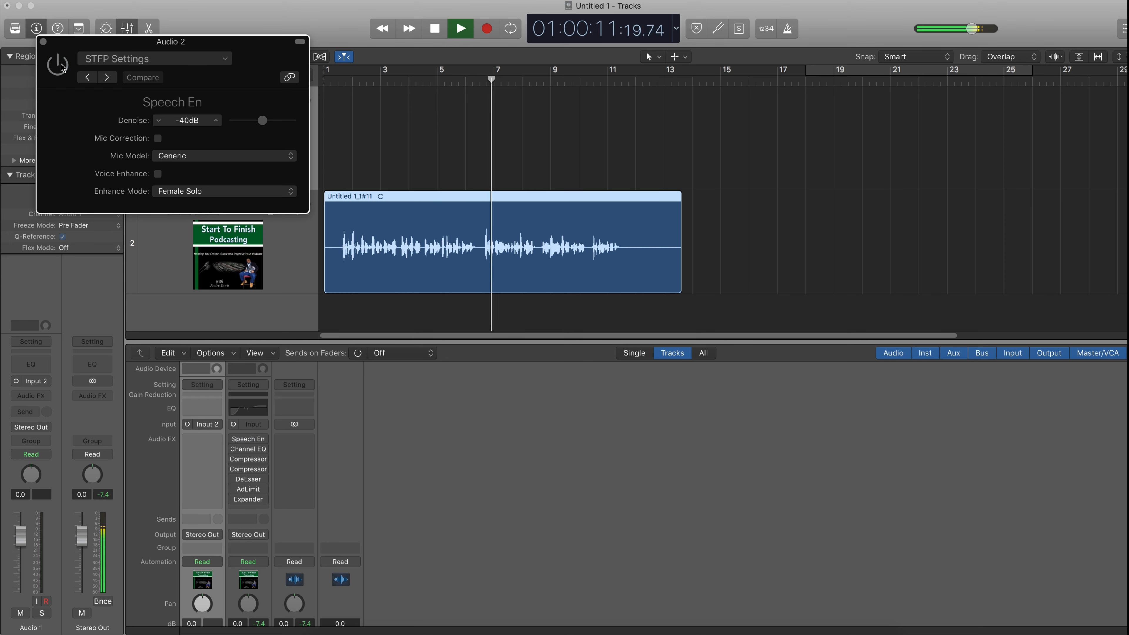
click(62, 67)
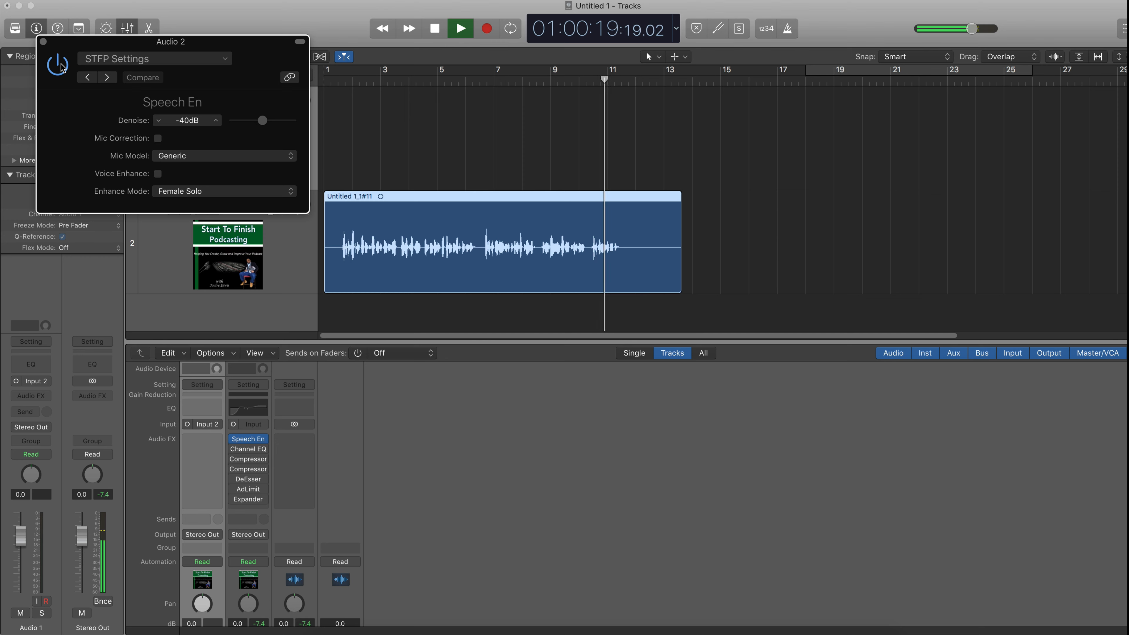
click(62, 66)
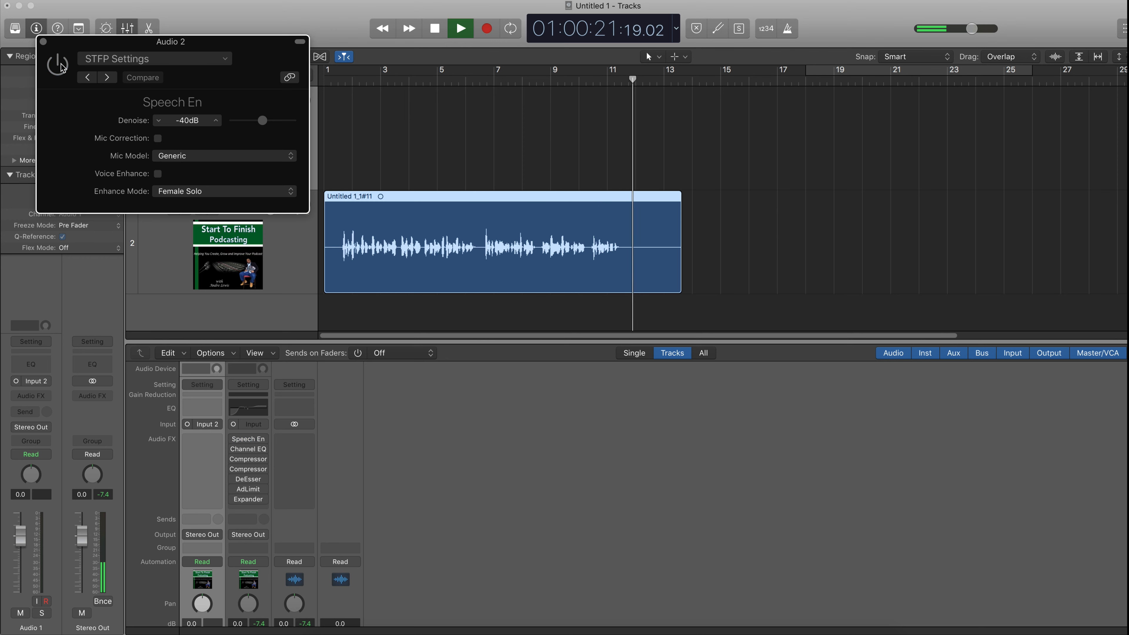
click(62, 65)
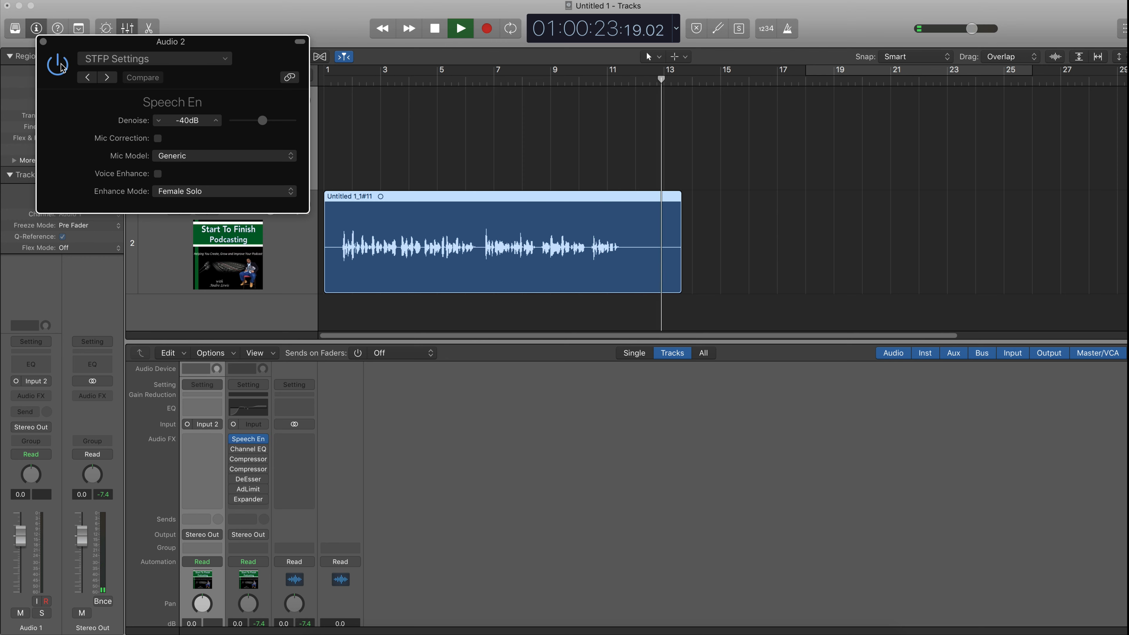
click(62, 66)
click(62, 66)
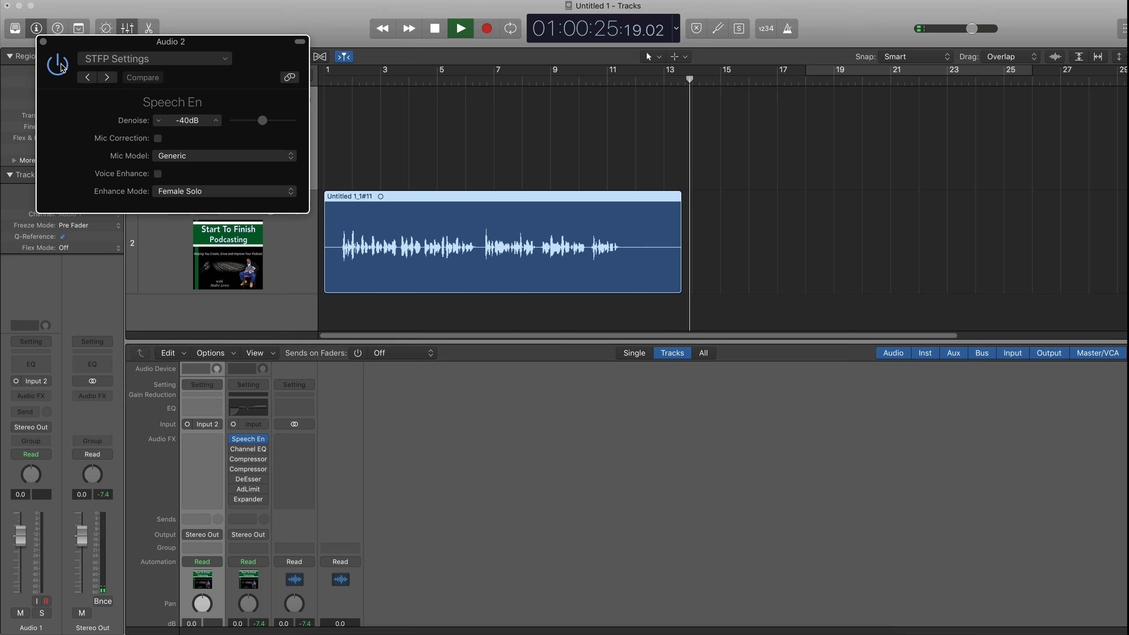
key(space)
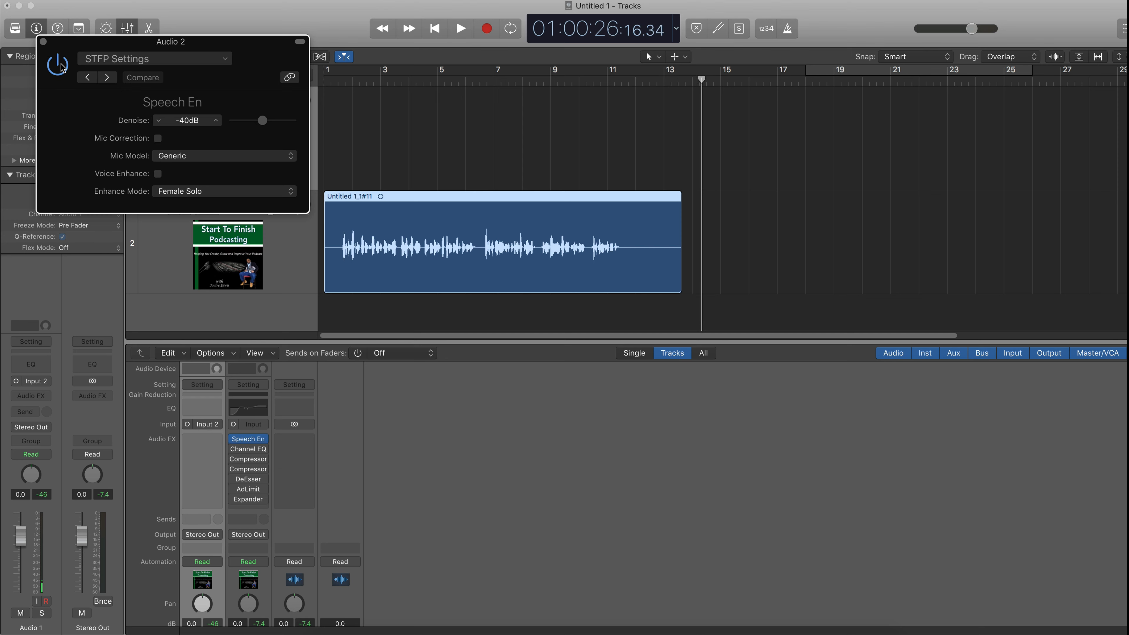
- Leave the Speech Enhancer enabled and close its plug-in window
click(62, 65)
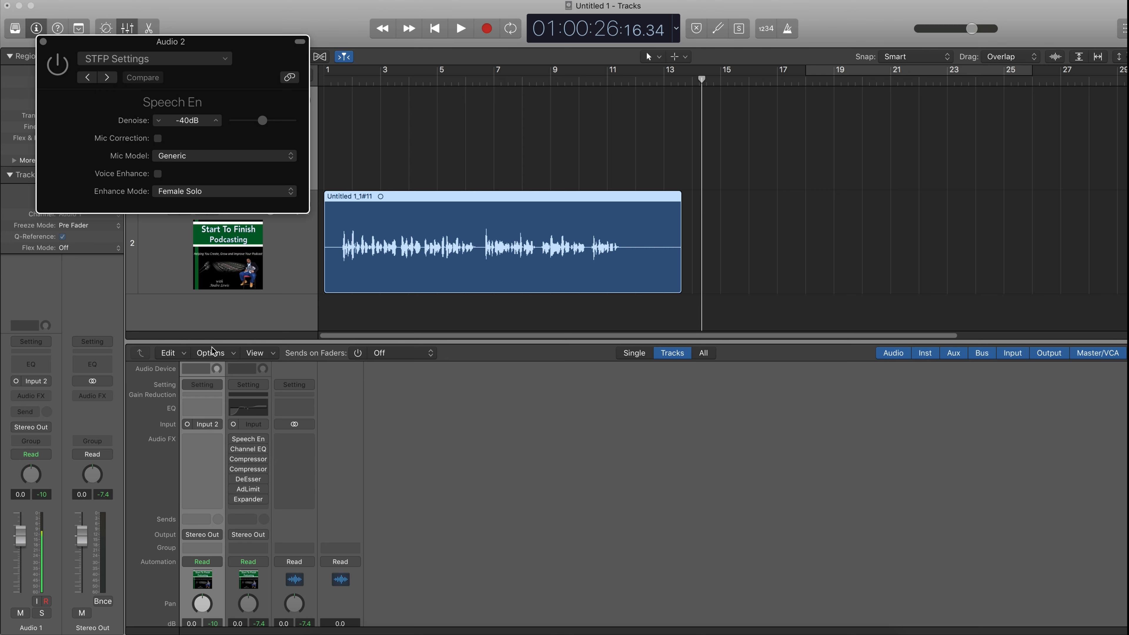
click(234, 439)
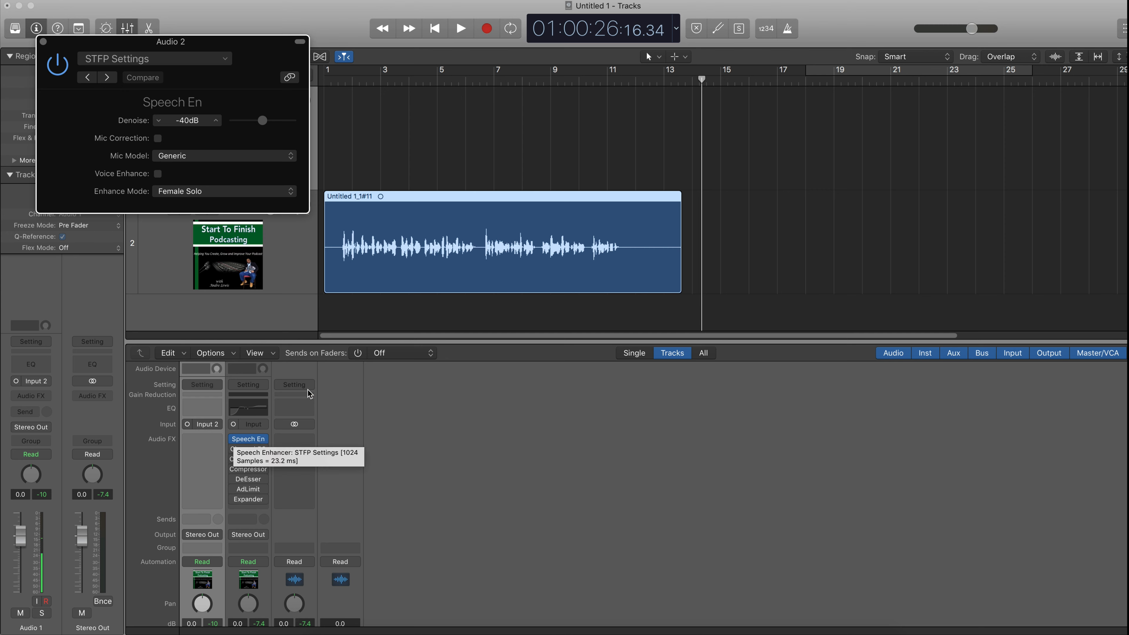
click(43, 42)
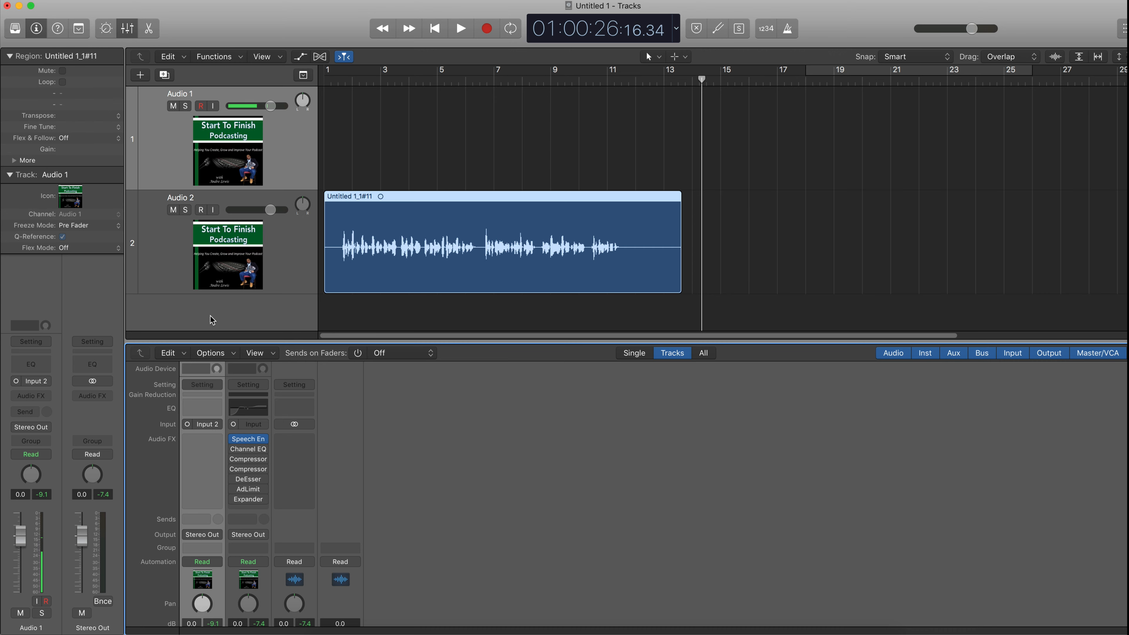
- Open the Channel EQ on Audio 2, move its window lower, and play the region from the start
click(251, 451)
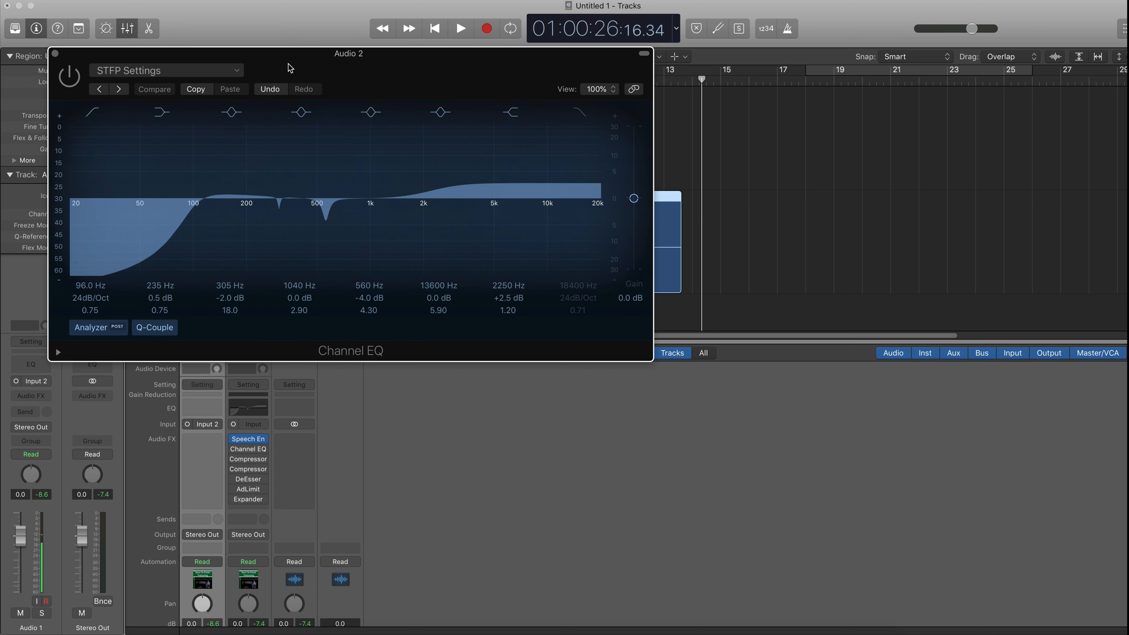
drag(290, 67, 339, 335)
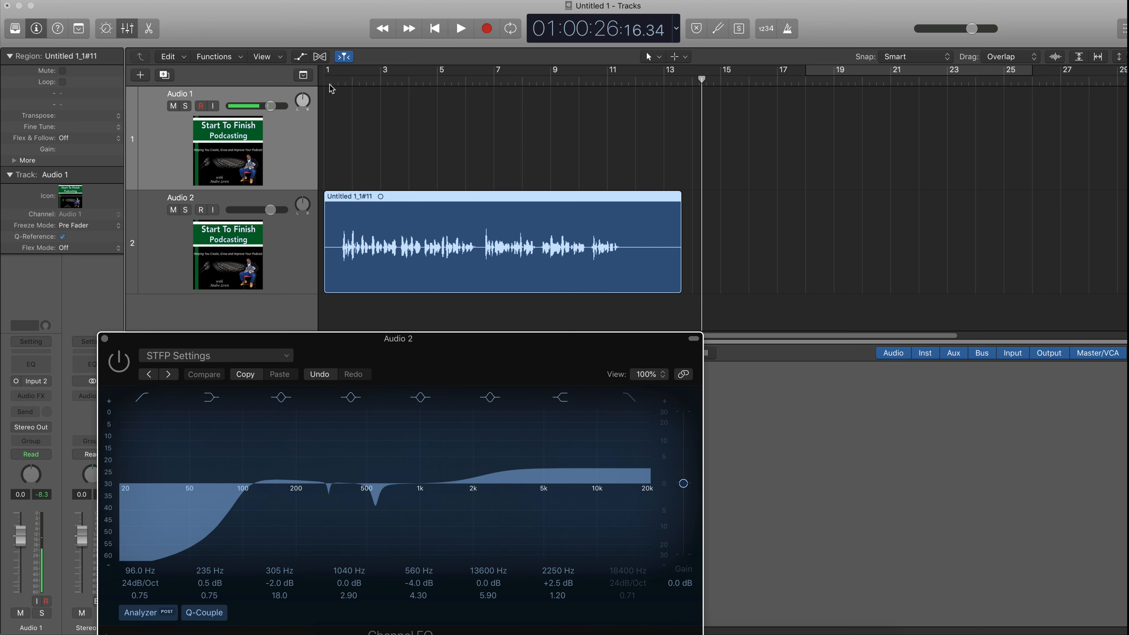
click(434, 30)
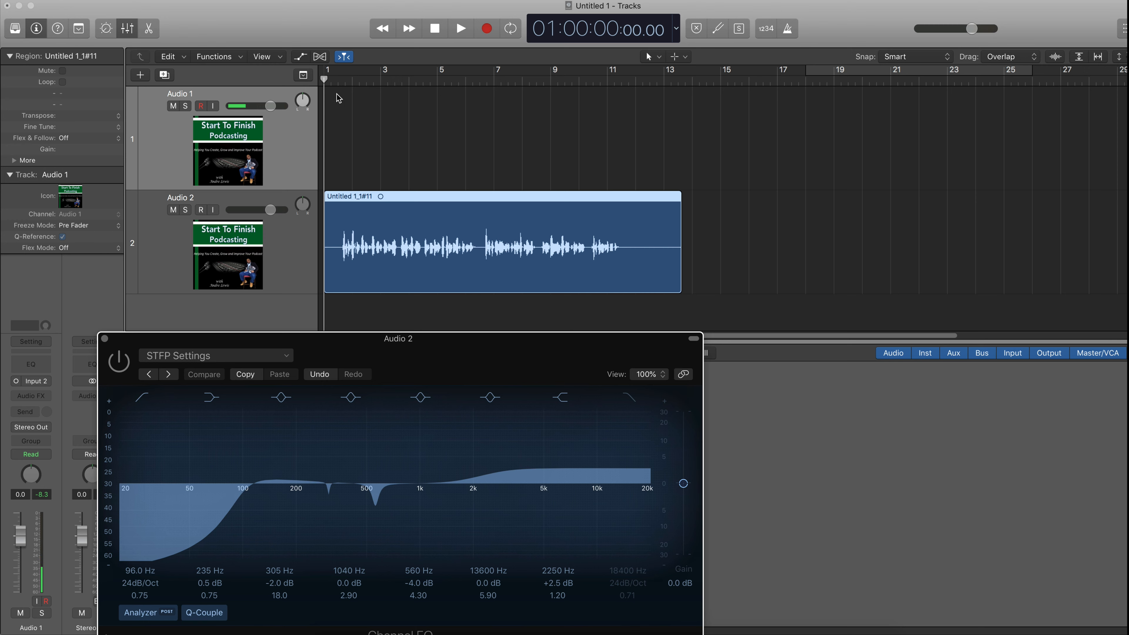
key(space)
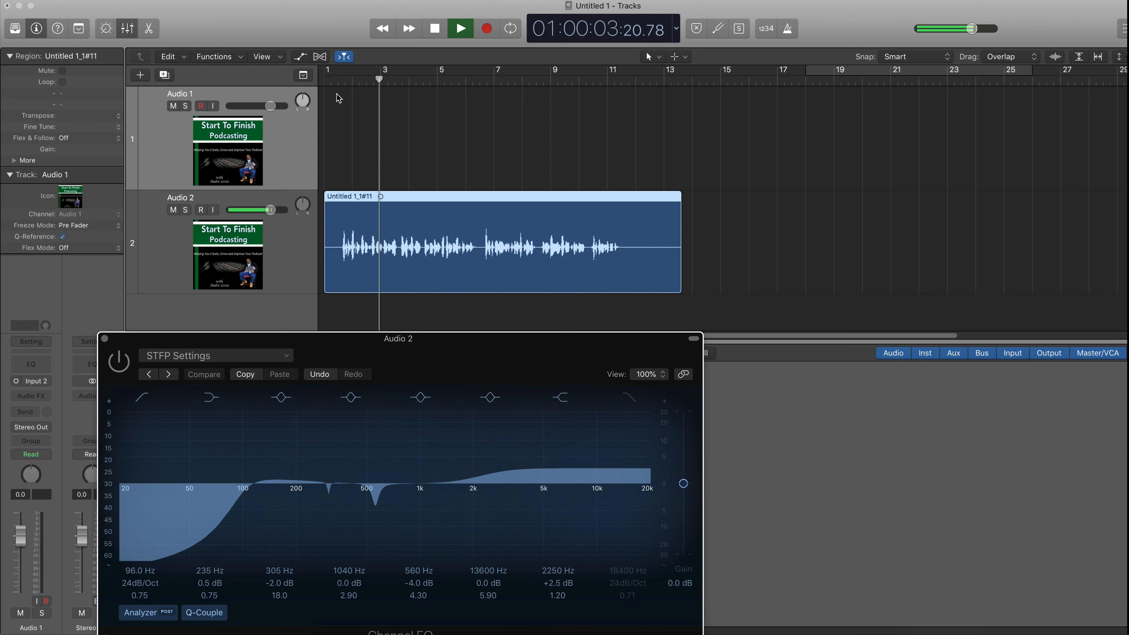
- Toggle the Channel EQ's bypass repeatedly during playback to compare the voice, then stop playback and close the EQ window
click(120, 361)
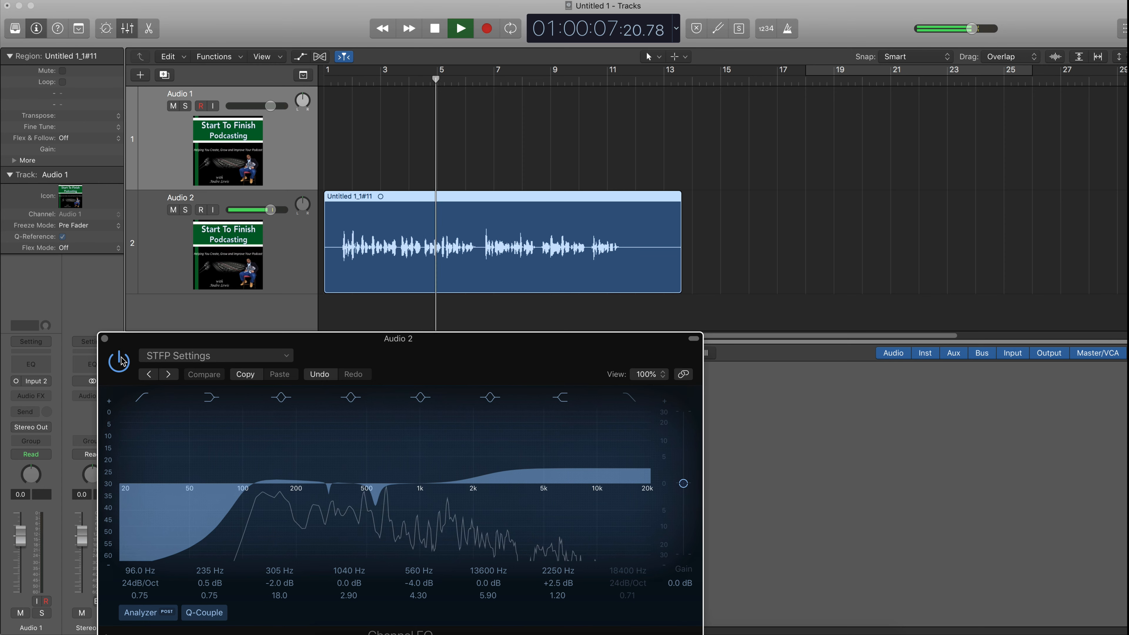
click(120, 361)
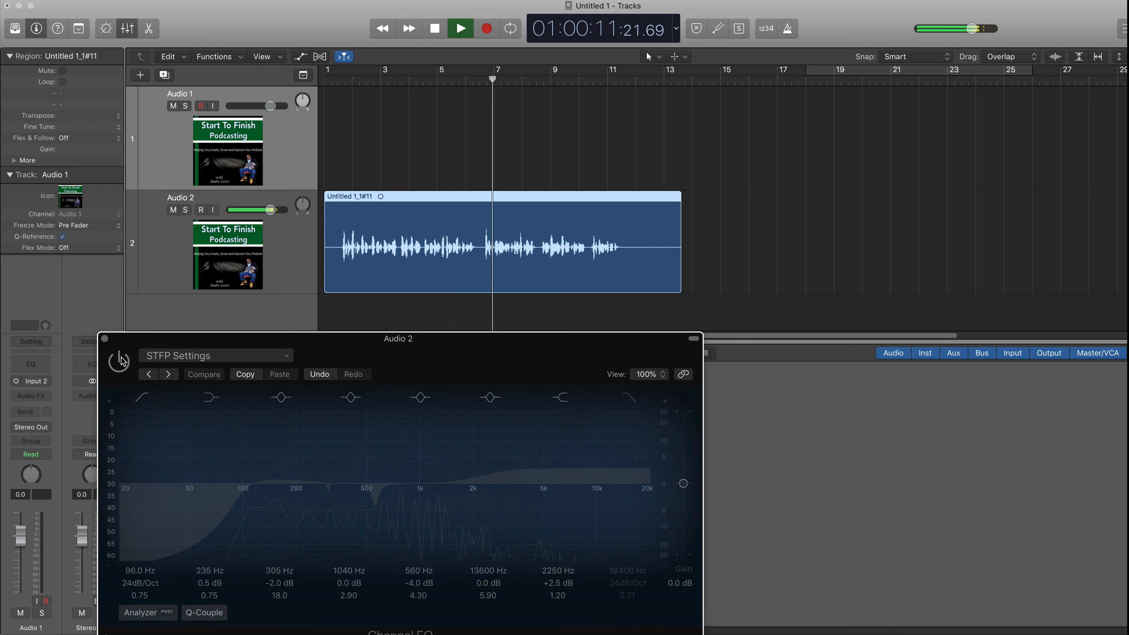
click(120, 361)
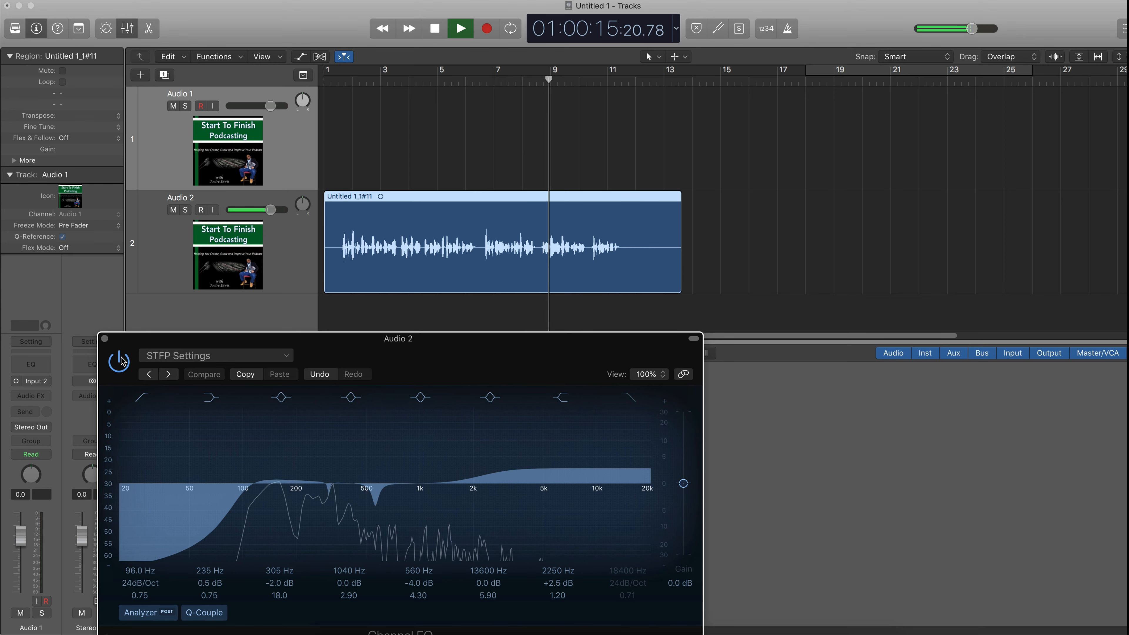
click(120, 361)
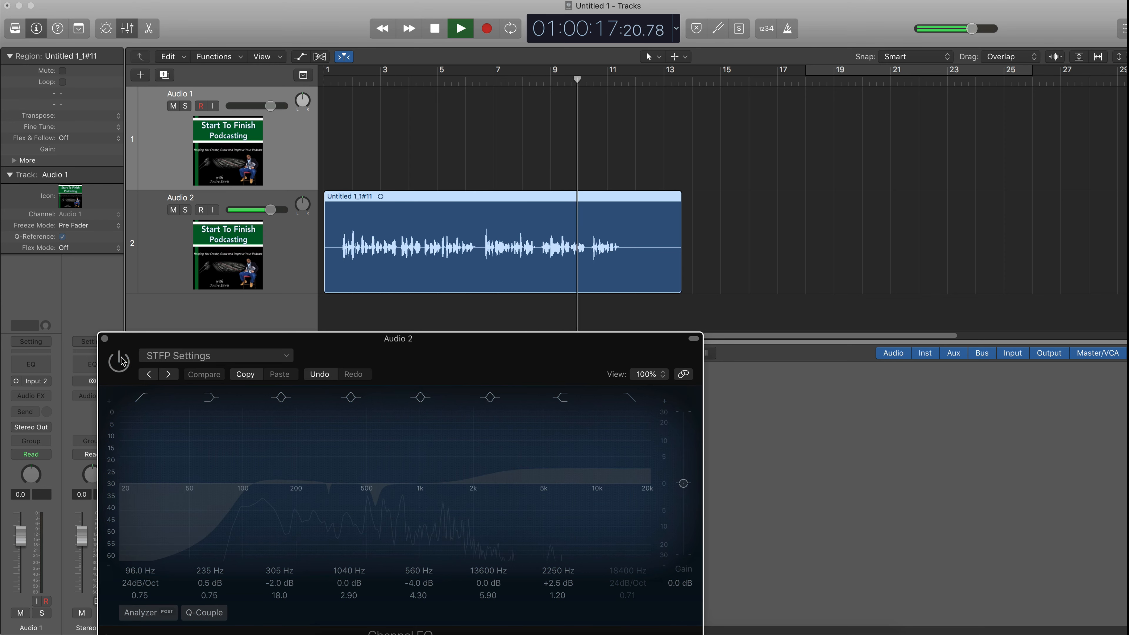
click(120, 361)
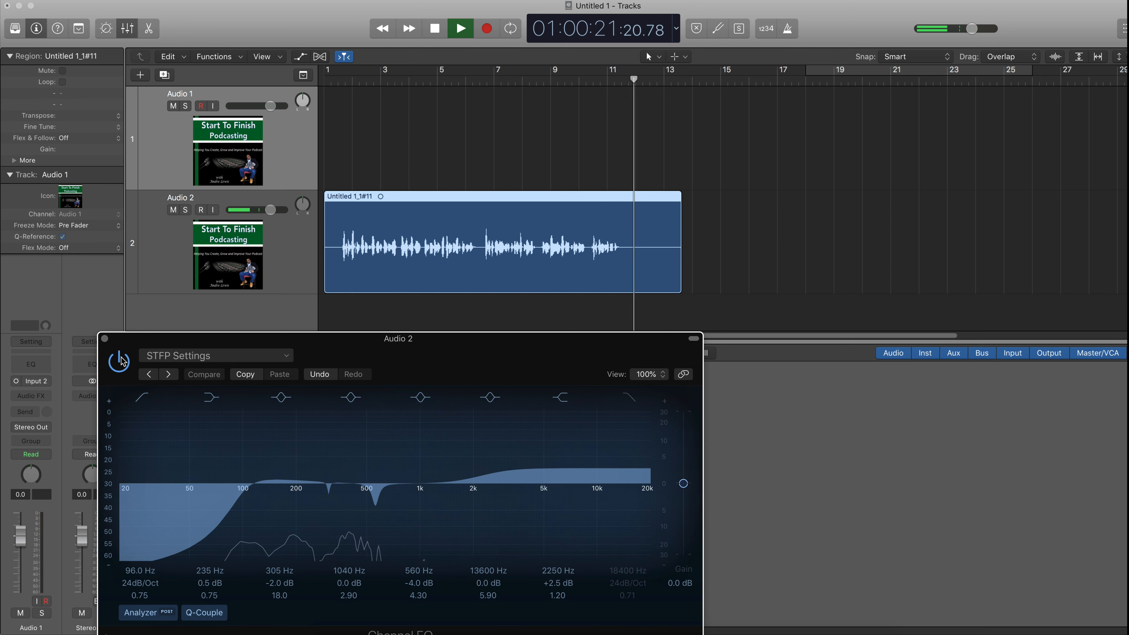
key(space)
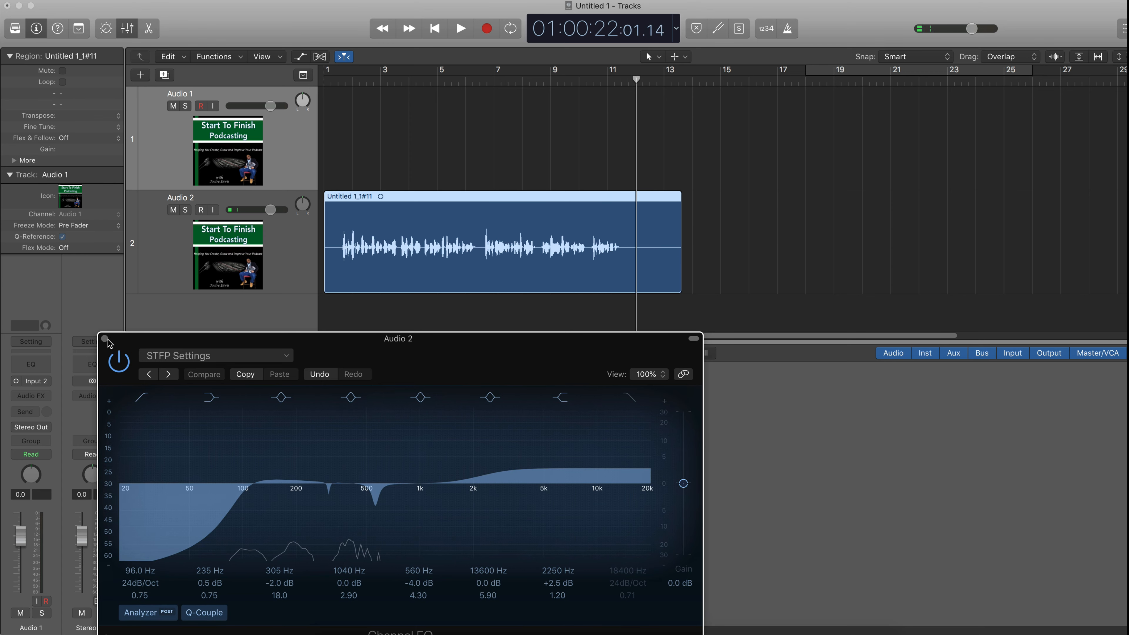
click(105, 339)
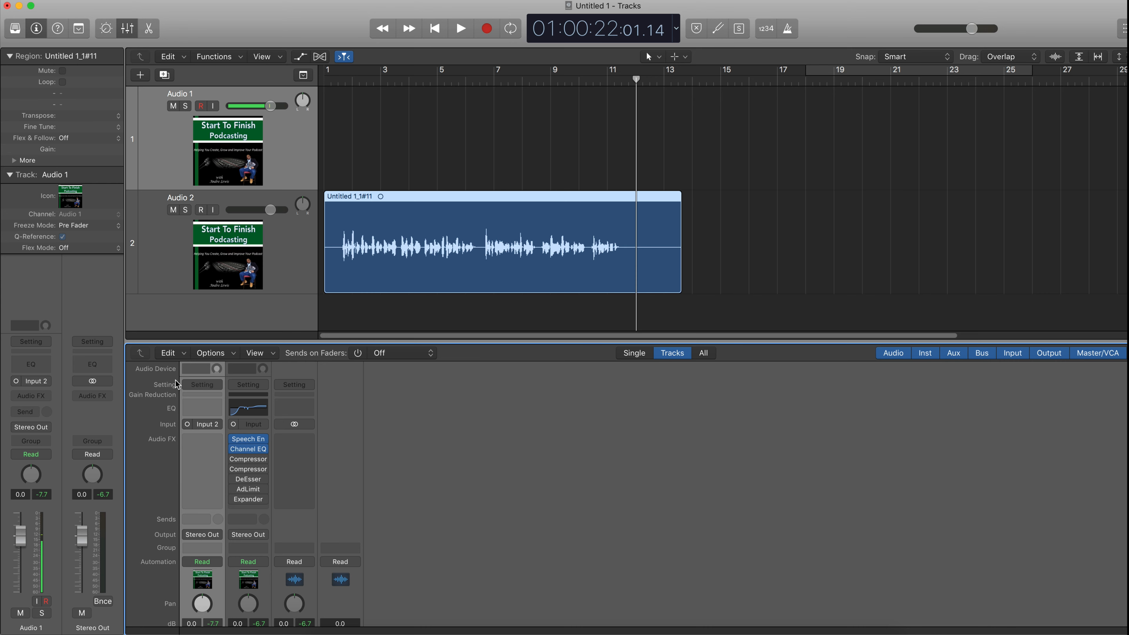
- Reopen the Channel EQ, lower the high shelf band to +1.0 dB at 2300 Hz, and close the window
click(244, 449)
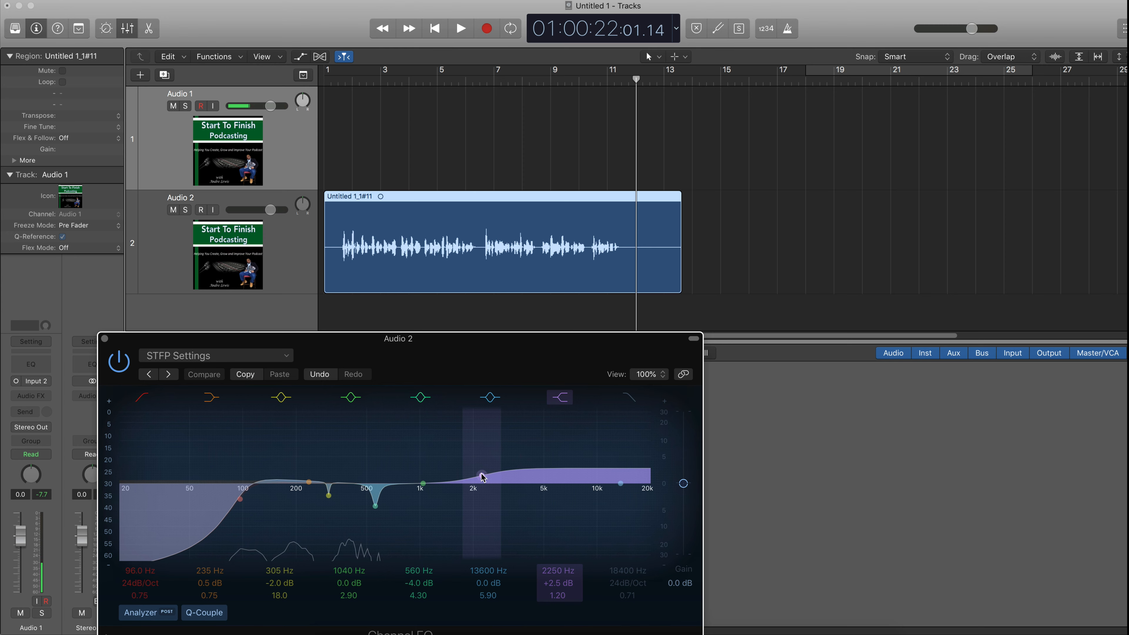
drag(481, 477, 484, 480)
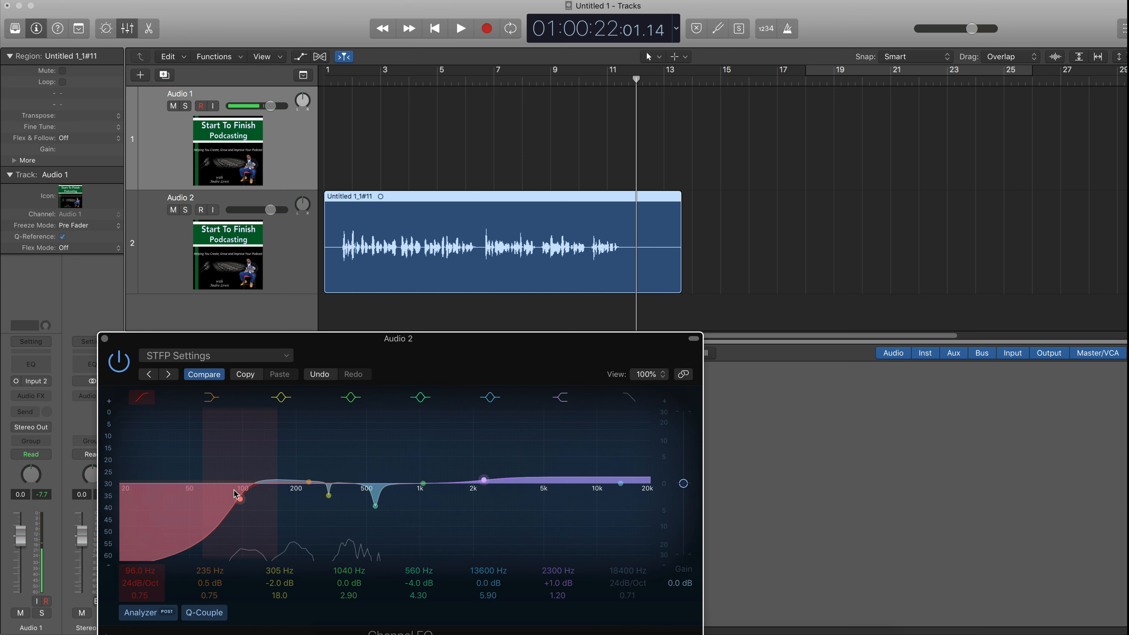
click(105, 339)
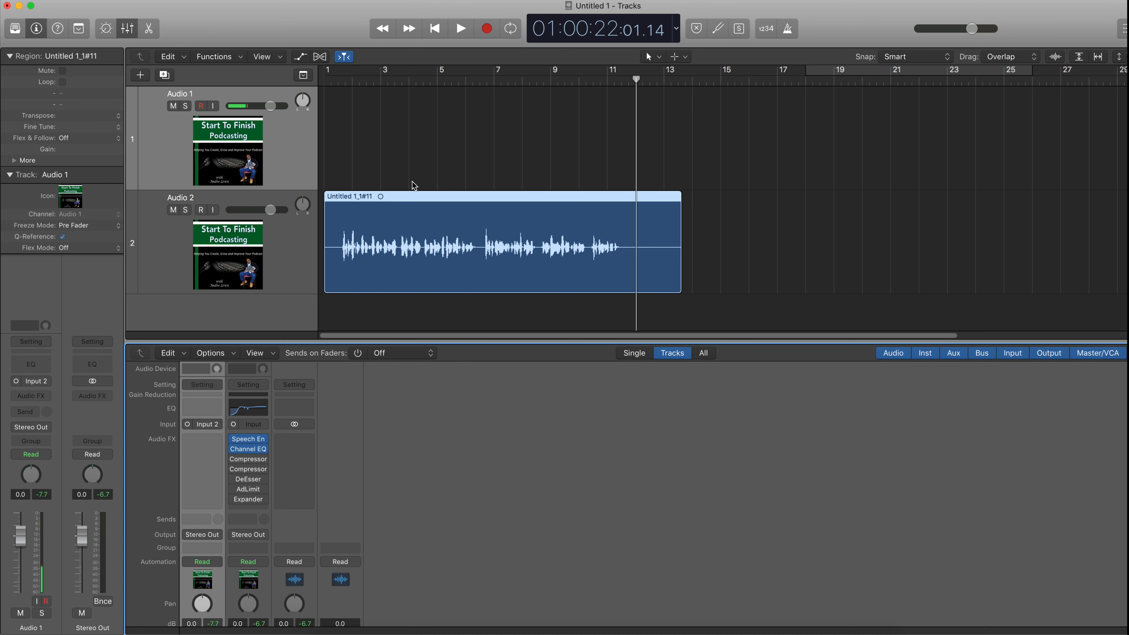
- Return the playhead to the start and open the first Compressor (Andre Peak Compression) on Audio 2, positioning its window
click(435, 29)
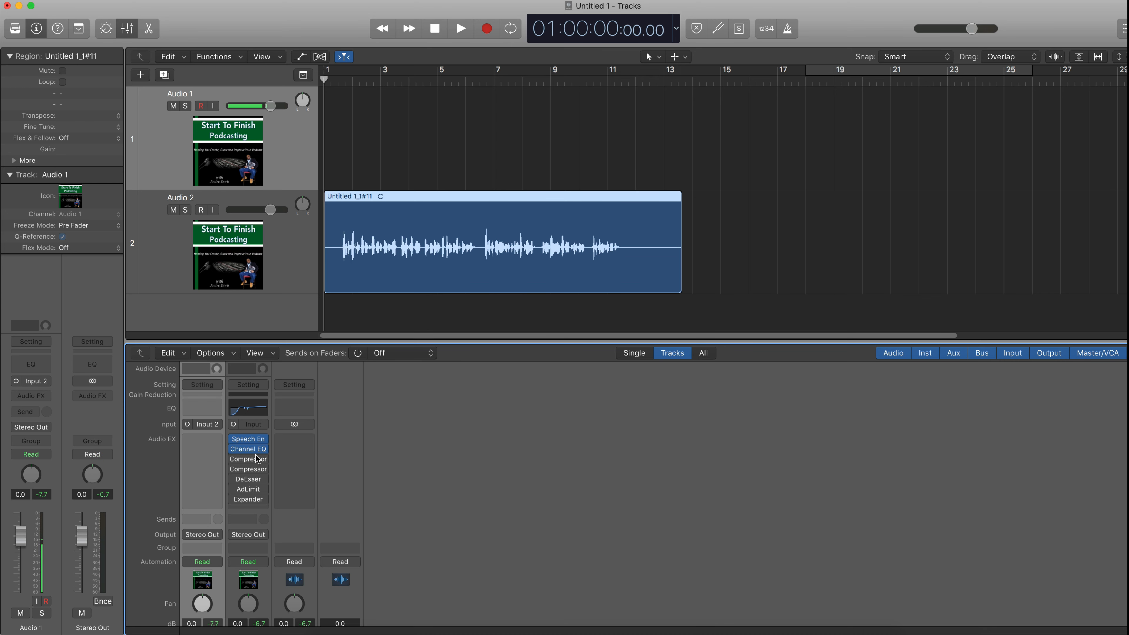
click(252, 461)
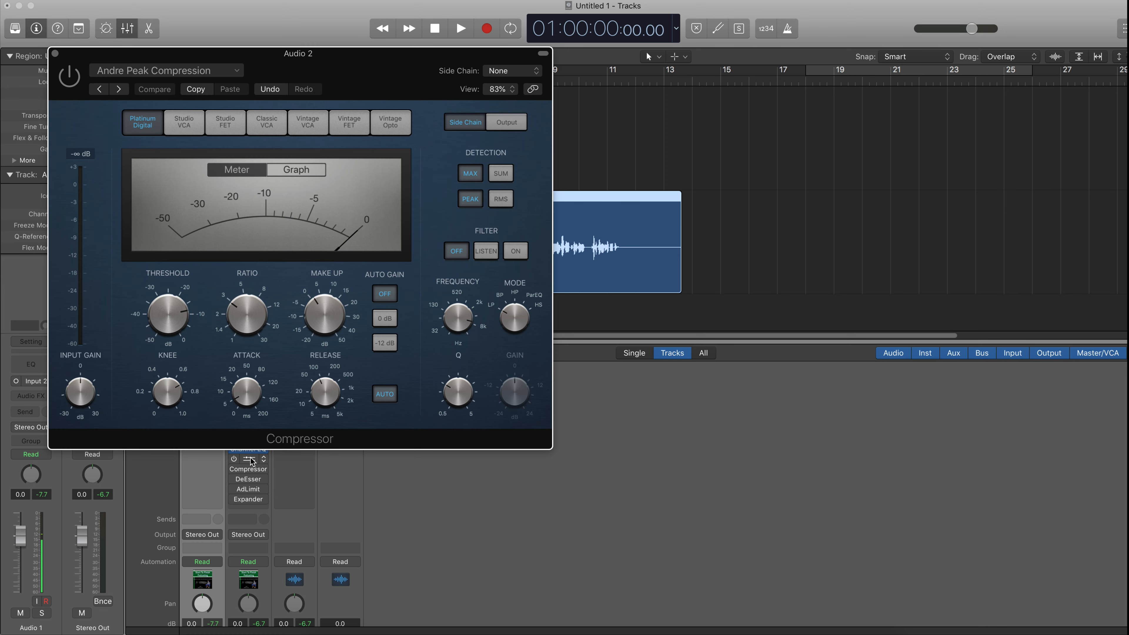
drag(313, 67, 317, 334)
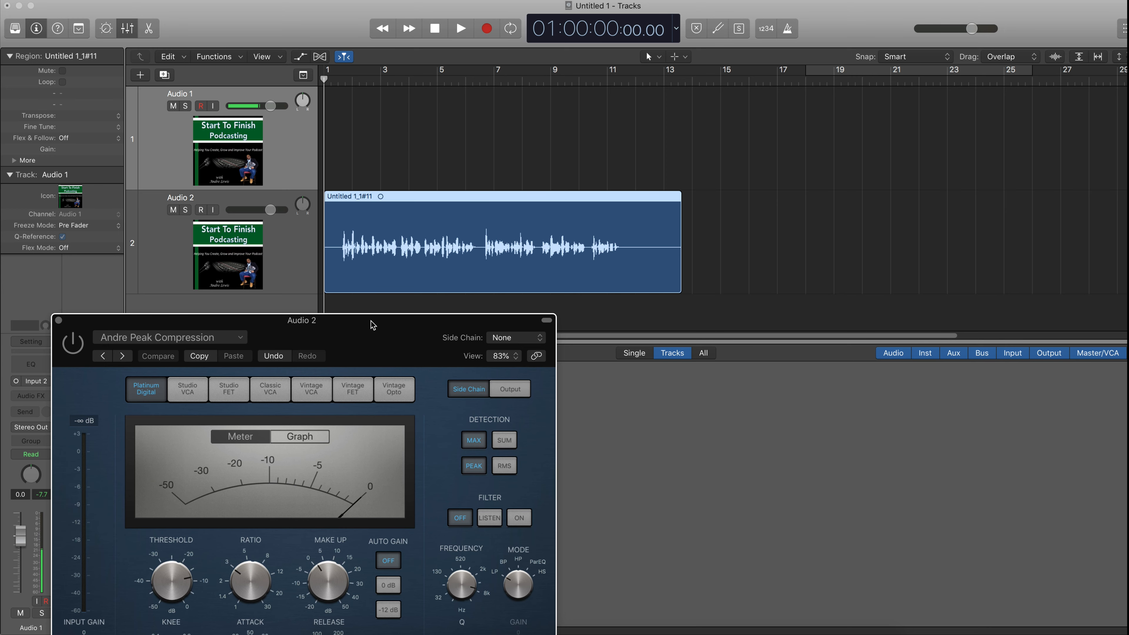
drag(376, 320, 494, 129)
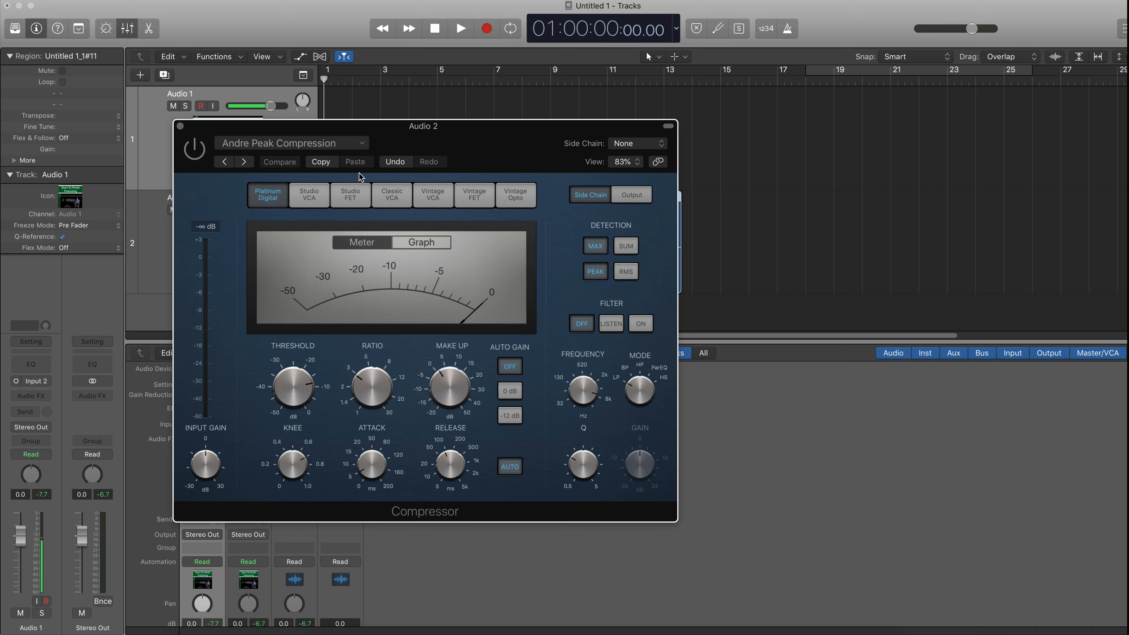
drag(396, 137, 322, 131)
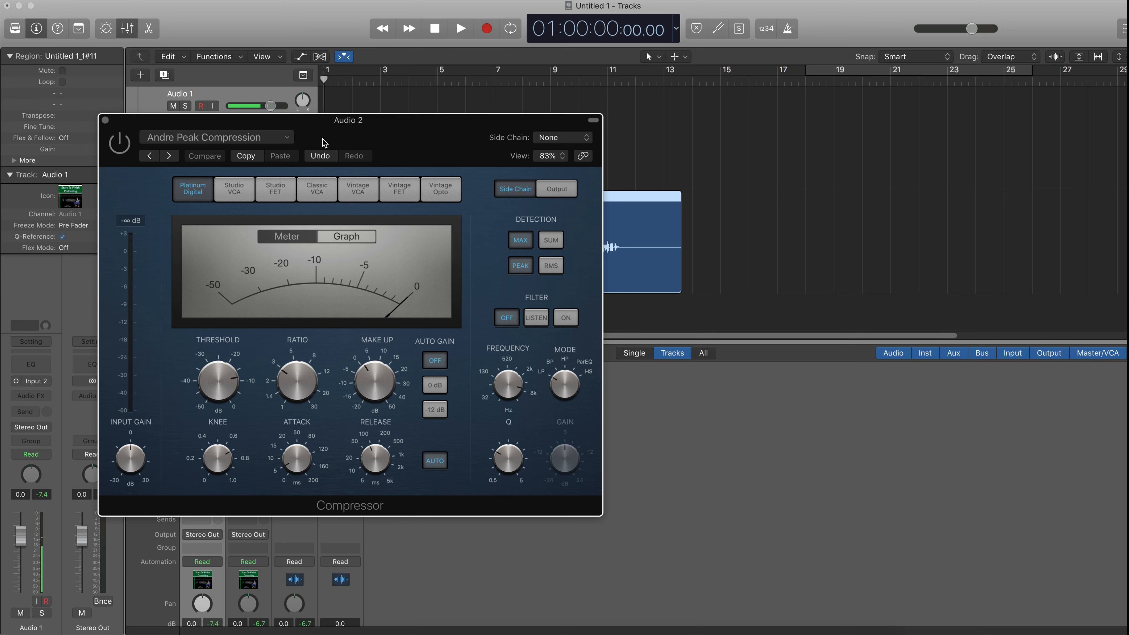
drag(323, 142, 287, 262)
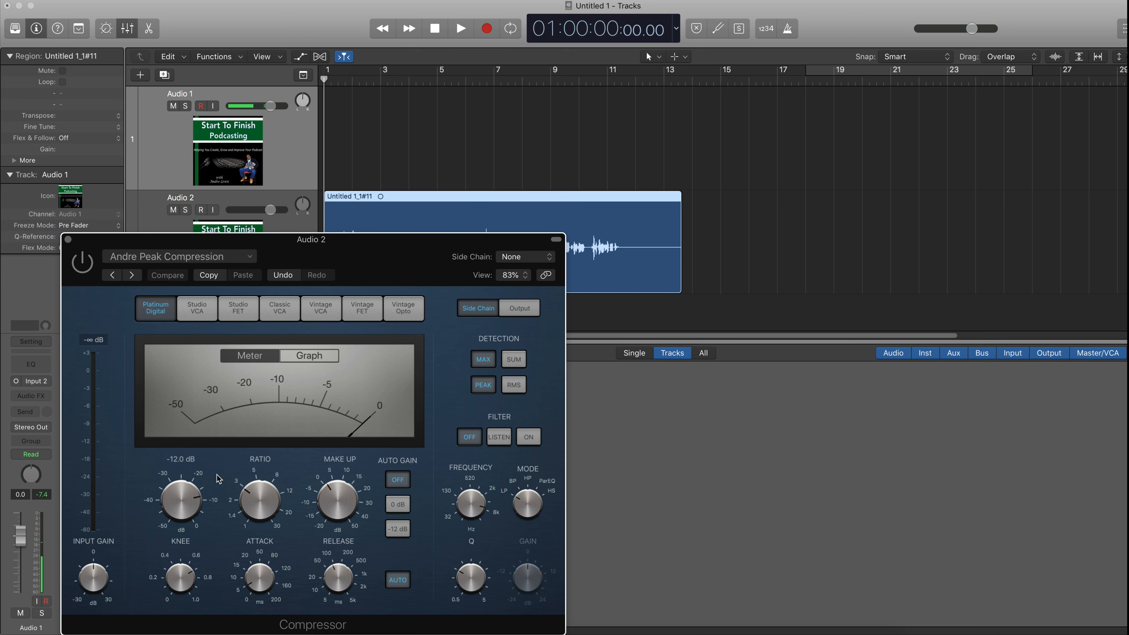
drag(338, 265, 330, 137)
- Examine the Peak compressor's knobs, its Side Chain and Output pages, and the Peak and RMS detection options
mouse_move(166, 378)
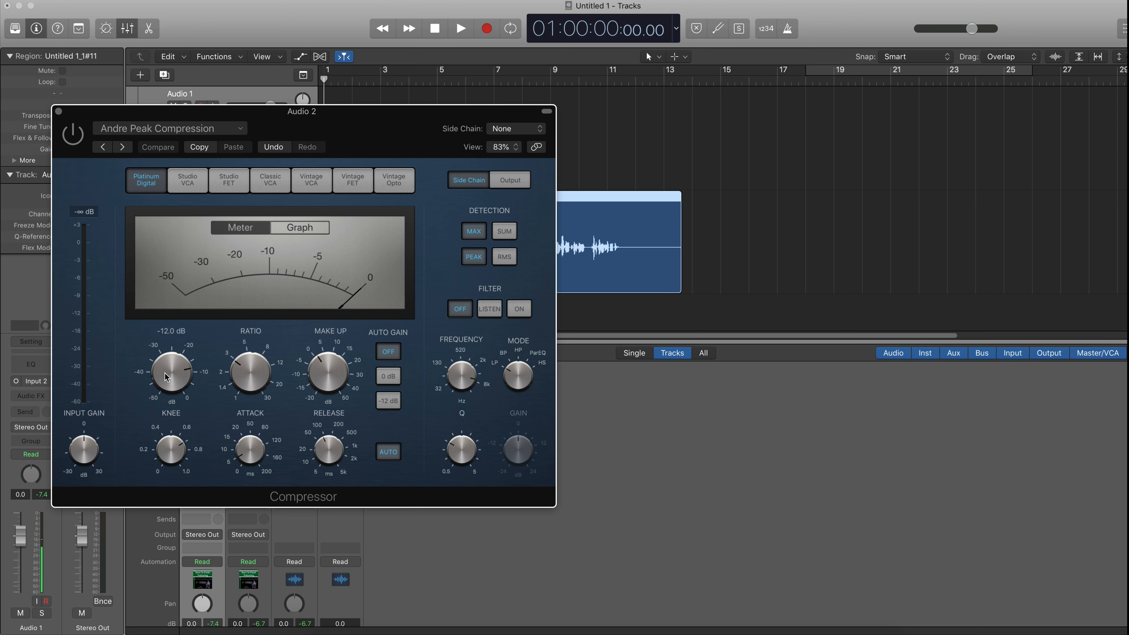
mouse_move(241, 371)
mouse_move(329, 375)
mouse_move(254, 453)
mouse_move(328, 448)
click(389, 454)
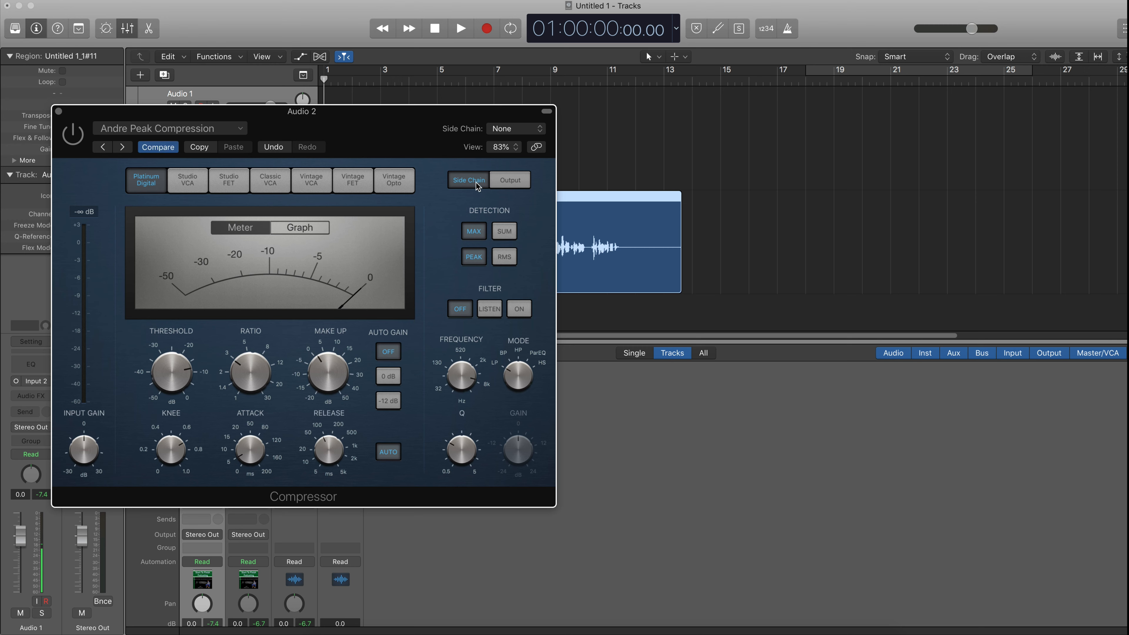
click(505, 182)
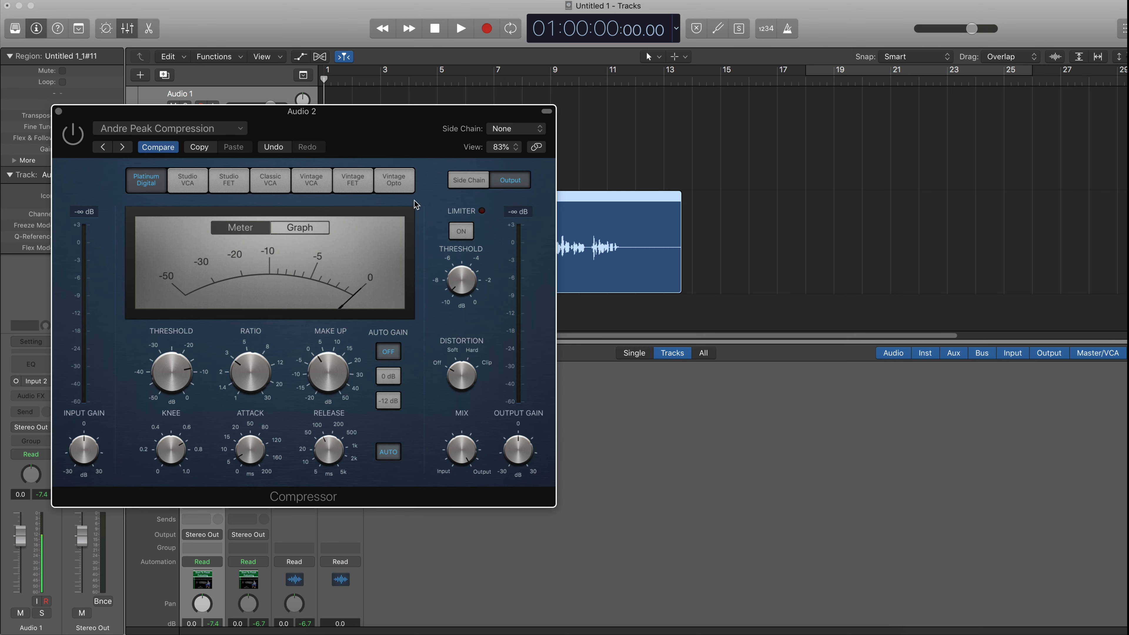
click(473, 182)
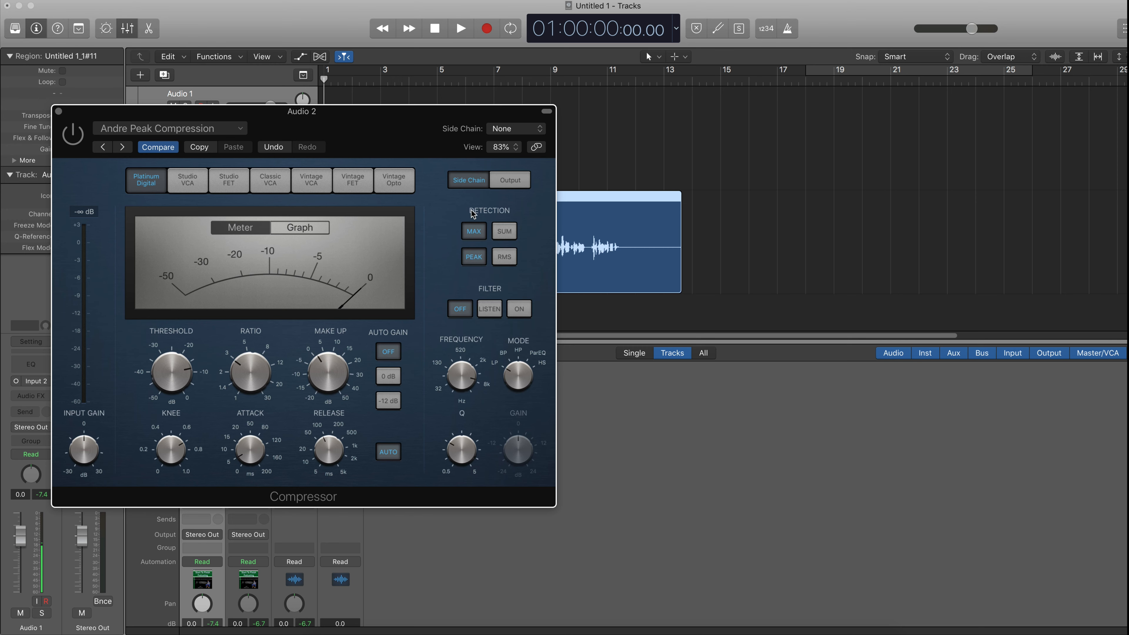
click(508, 258)
click(476, 260)
- Move the compressor window lower and nudge the voice region slightly later on the Audio 2 track
drag(339, 124, 353, 314)
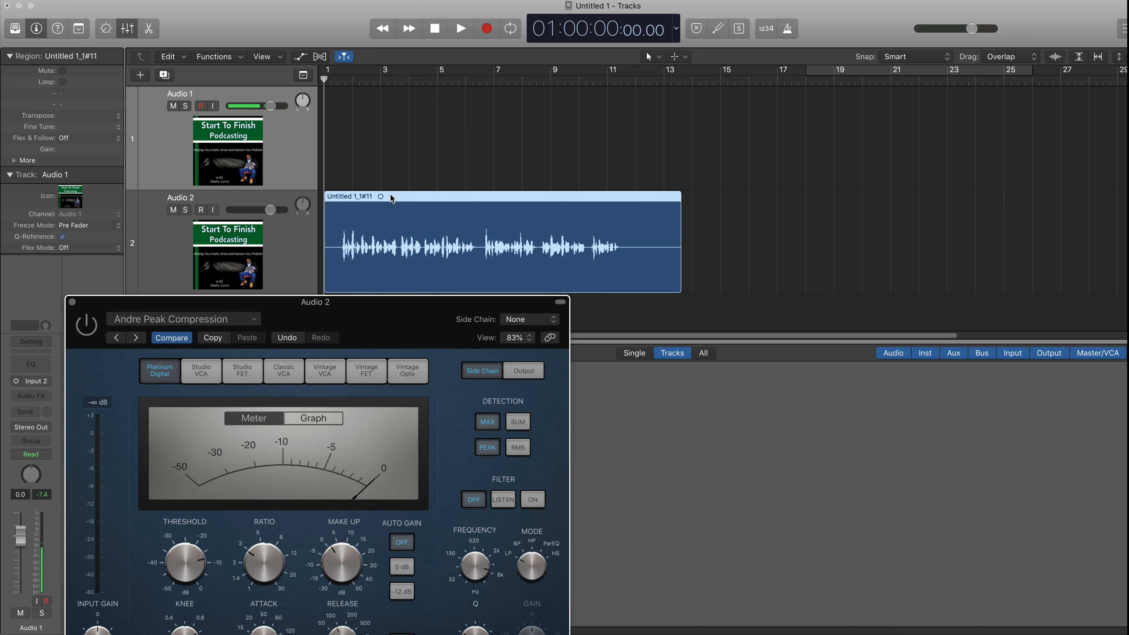
mouse_move(390, 196)
mouse_down()
mouse_move(416, 196)
mouse_move(405, 204)
mouse_up()
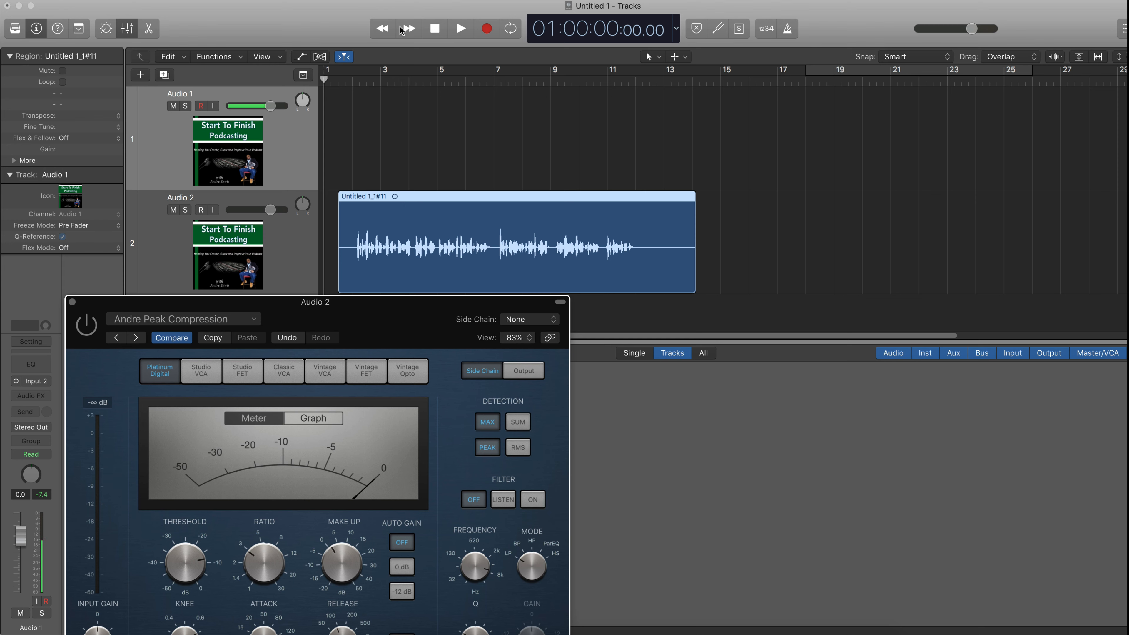
- Play the region, toggle the Peak compressor's bypass to compare, stop playback, re-enable it, and close its window
click(461, 30)
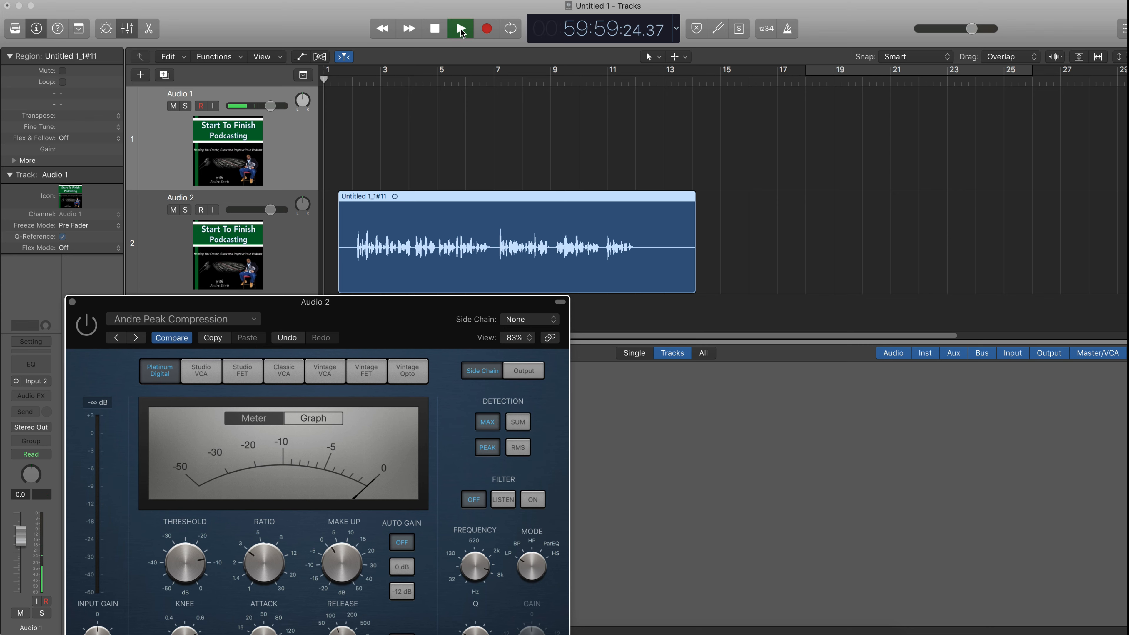
click(91, 327)
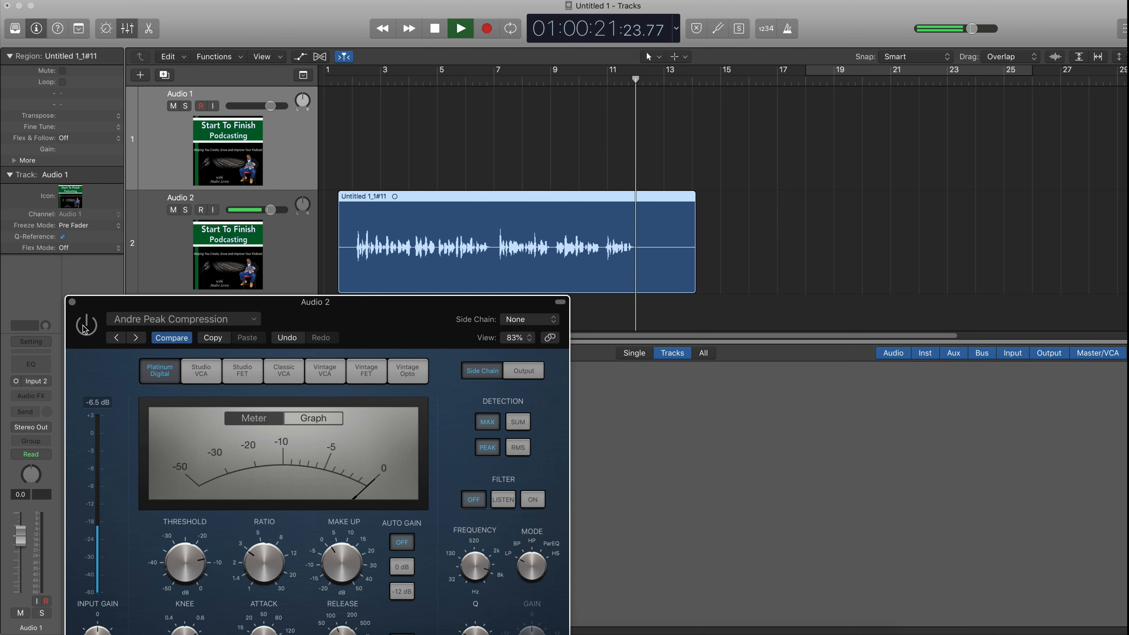
key(space)
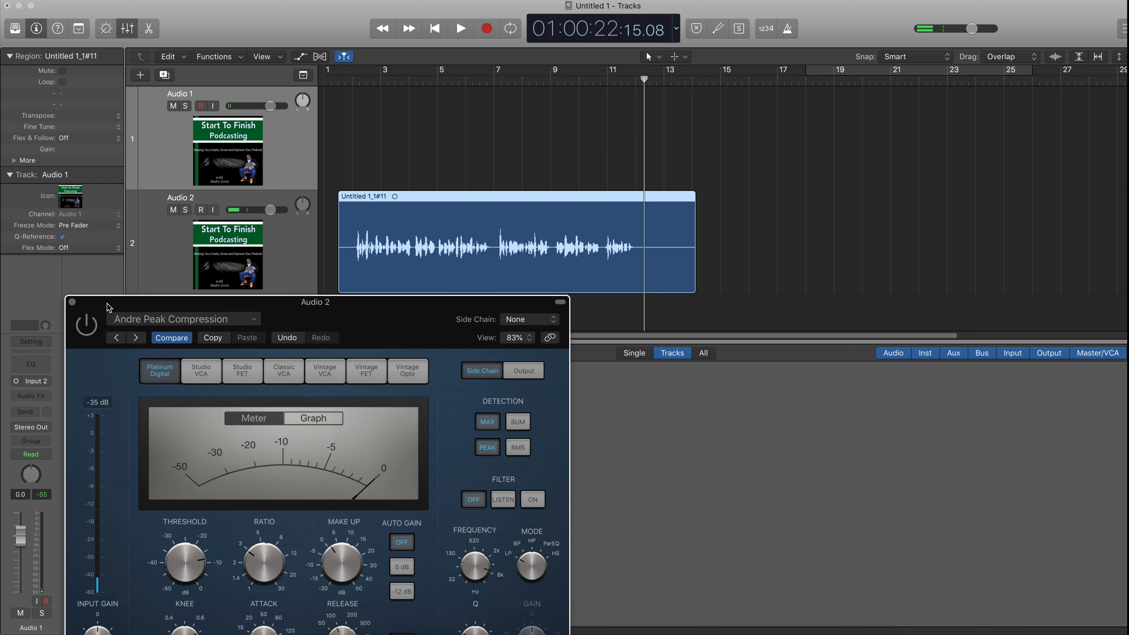
click(87, 323)
click(73, 303)
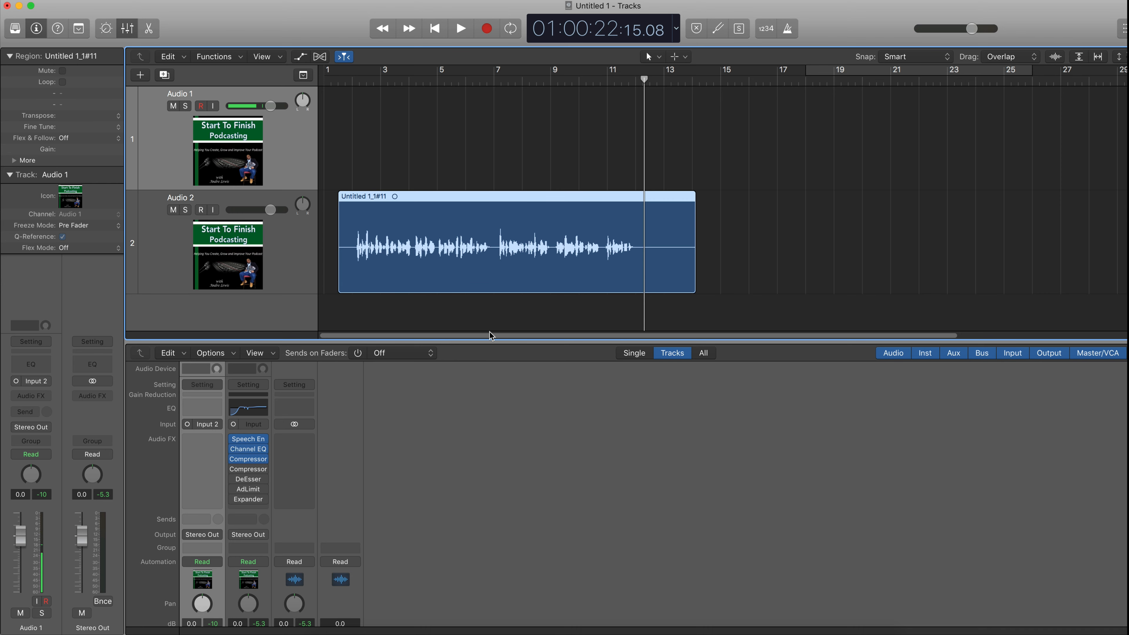
- Open the second Compressor (Andre RMS Compression) and nudge its ratio to about 3.1:1
click(250, 469)
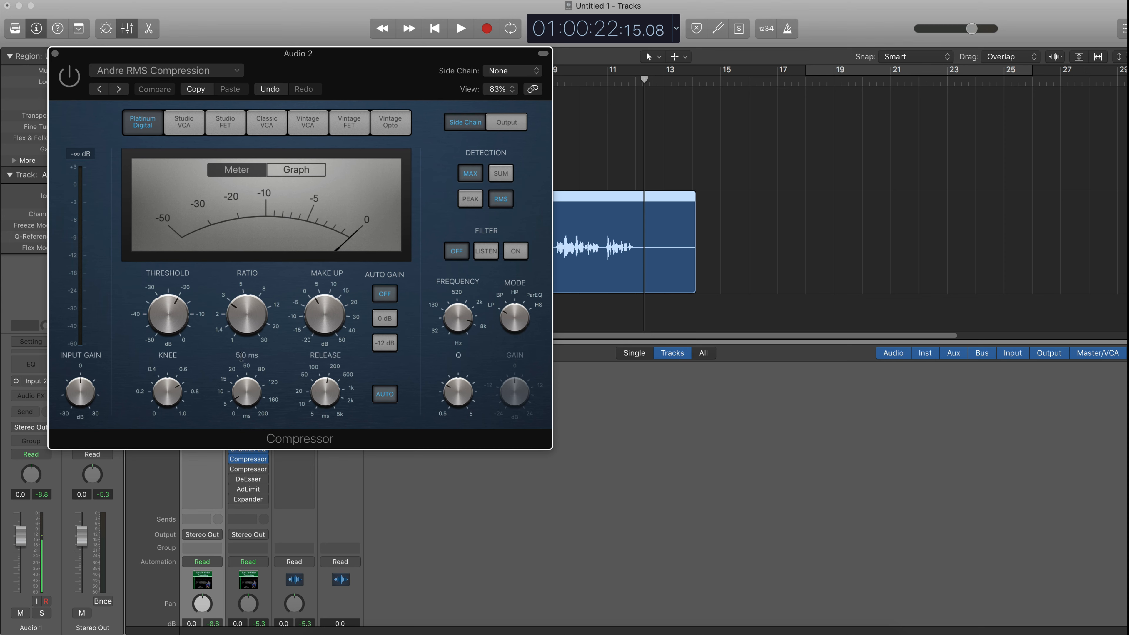
mouse_move(157, 321)
mouse_move(244, 321)
drag(235, 317, 234, 314)
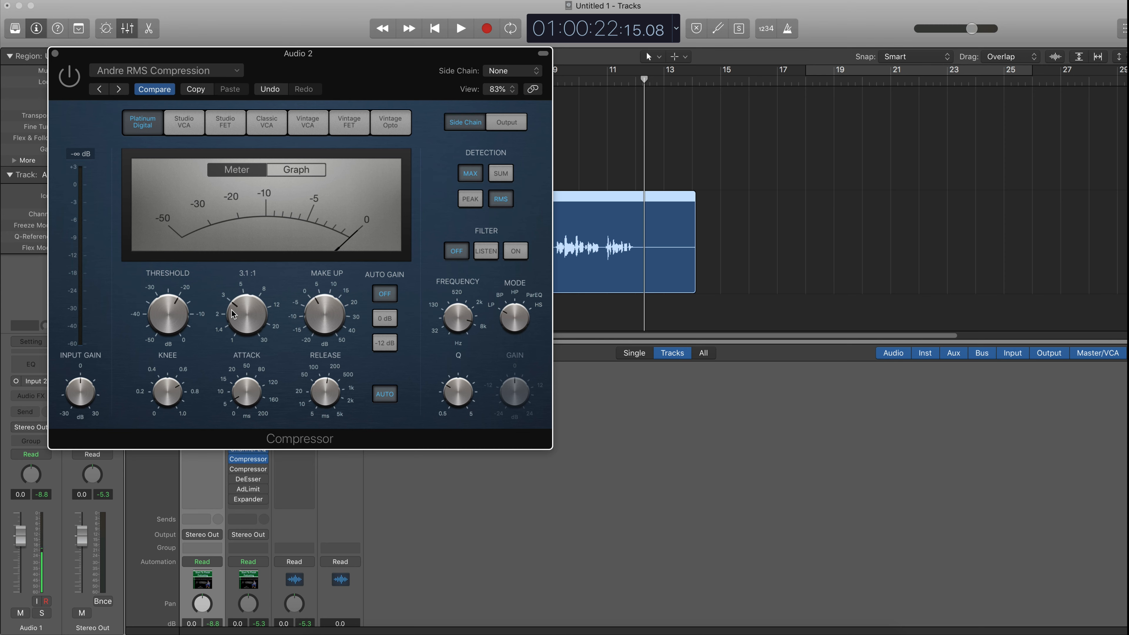
- Examine the RMS compressor's knobs, its Output and Side Chain pages, and the detection settings
mouse_move(243, 403)
mouse_move(349, 388)
mouse_move(181, 394)
mouse_move(458, 317)
mouse_move(469, 385)
click(501, 128)
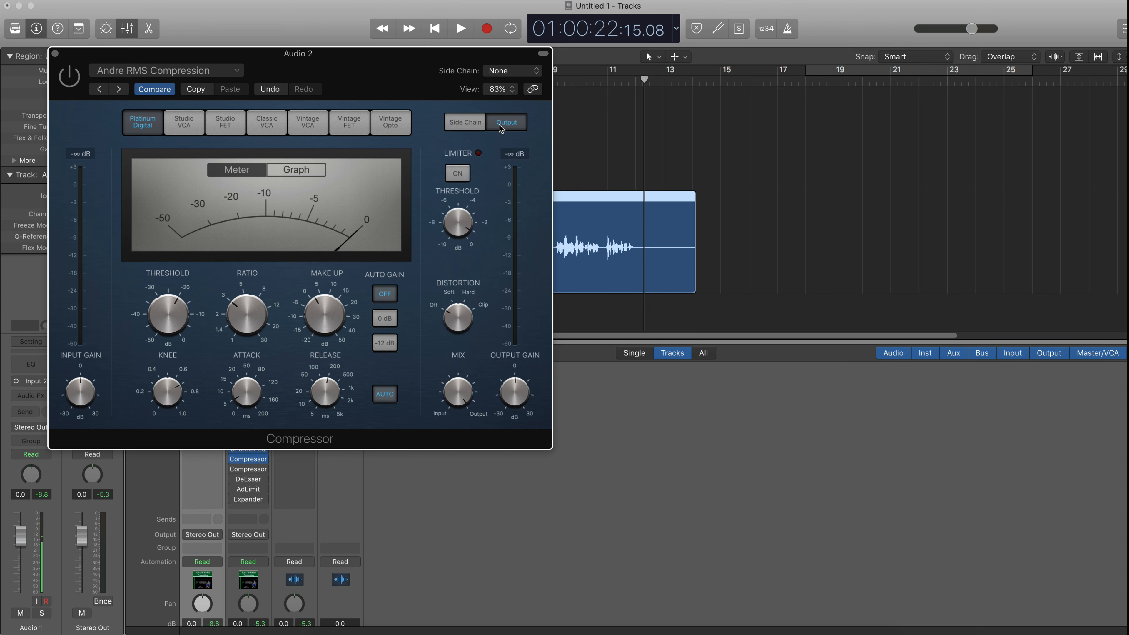
click(465, 125)
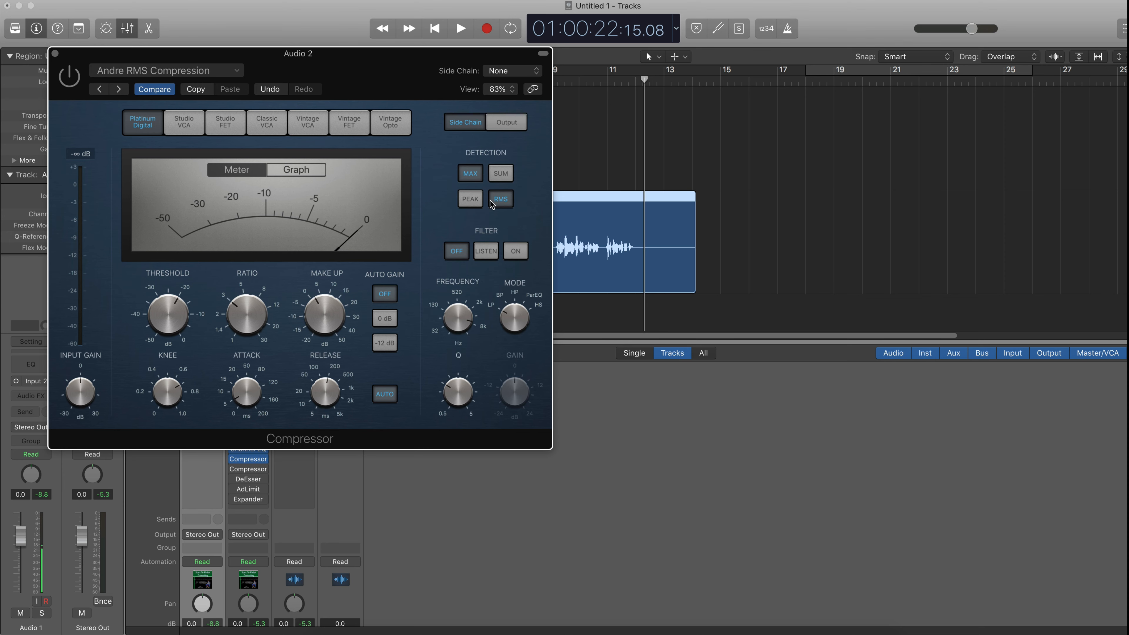
click(477, 202)
- Reposition the RMS compressor window lower, keep it enabled, and return the playhead to the beginning
drag(401, 73, 408, 260)
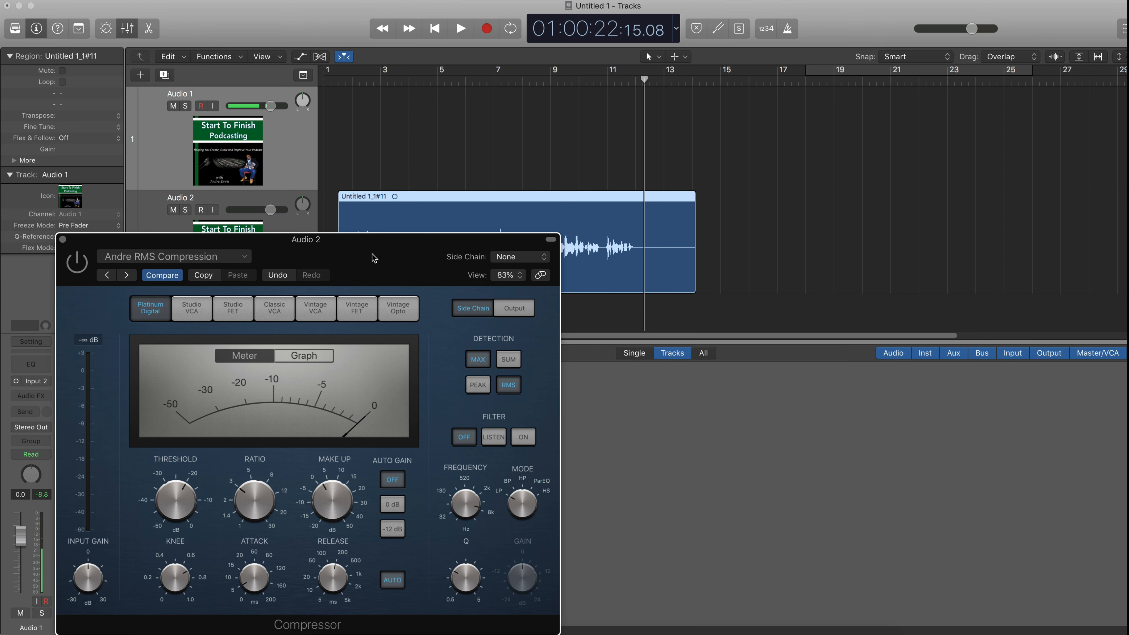
click(71, 266)
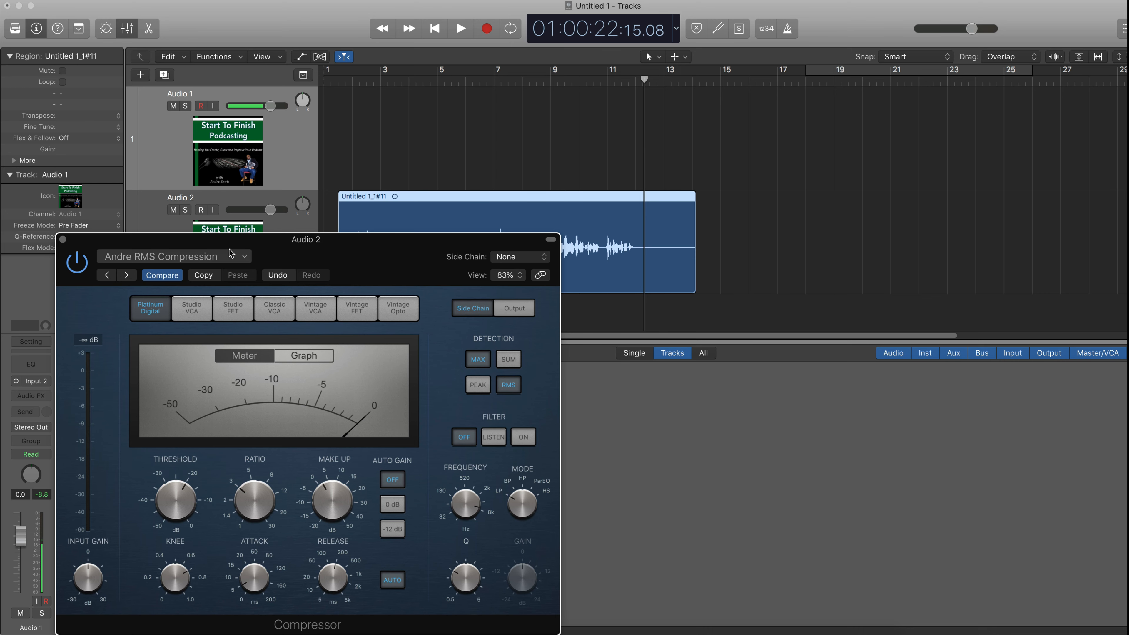
drag(354, 253, 357, 362)
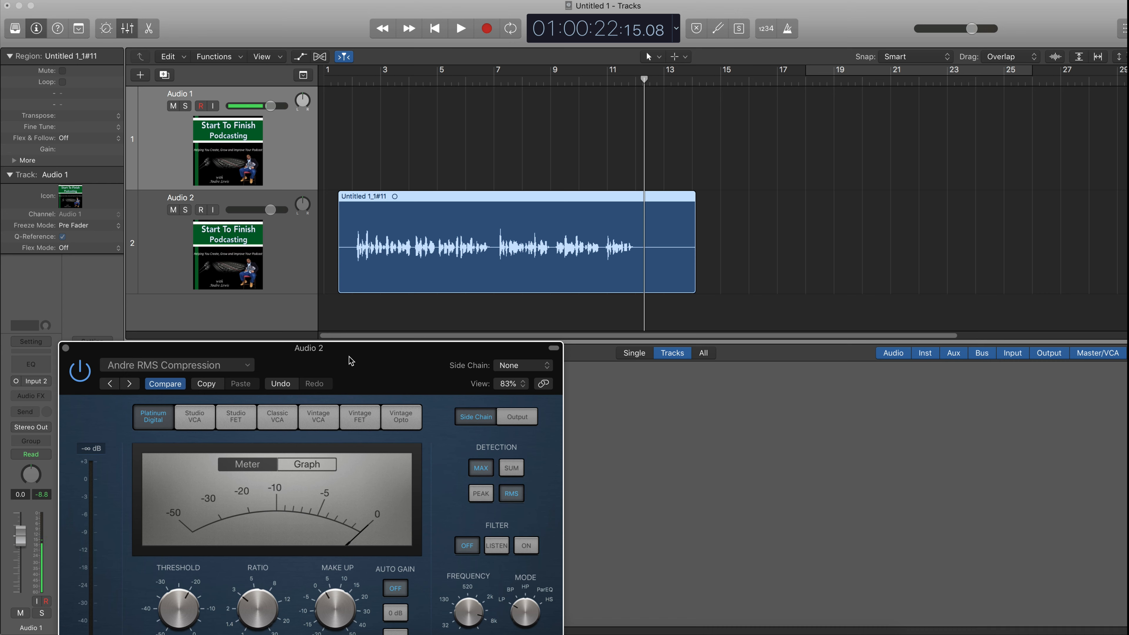
drag(349, 356, 310, 317)
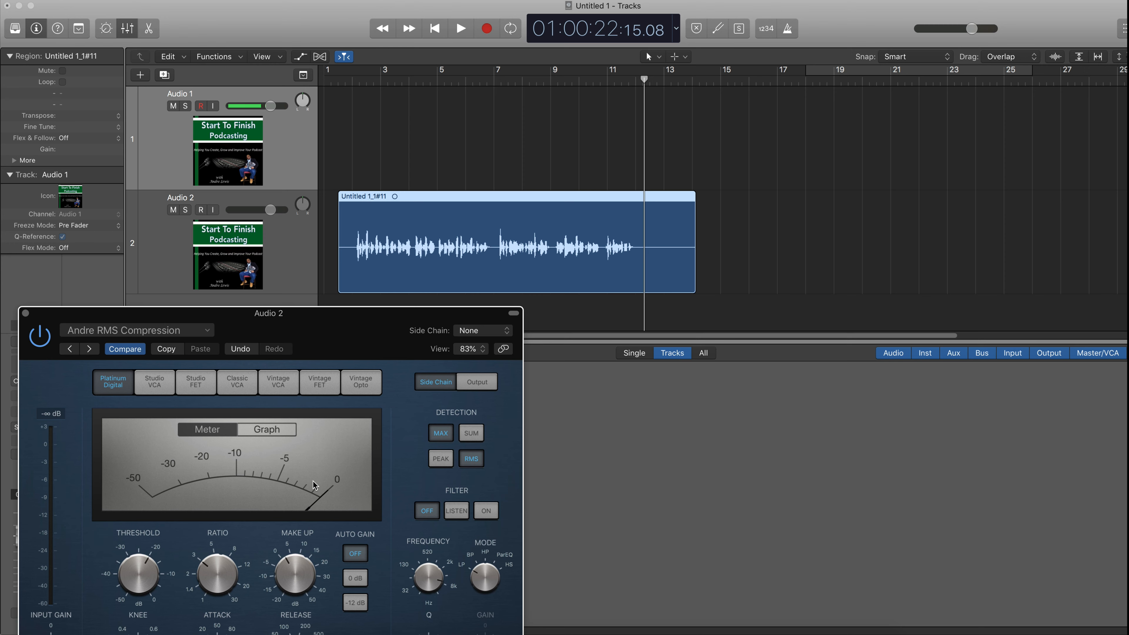
click(435, 29)
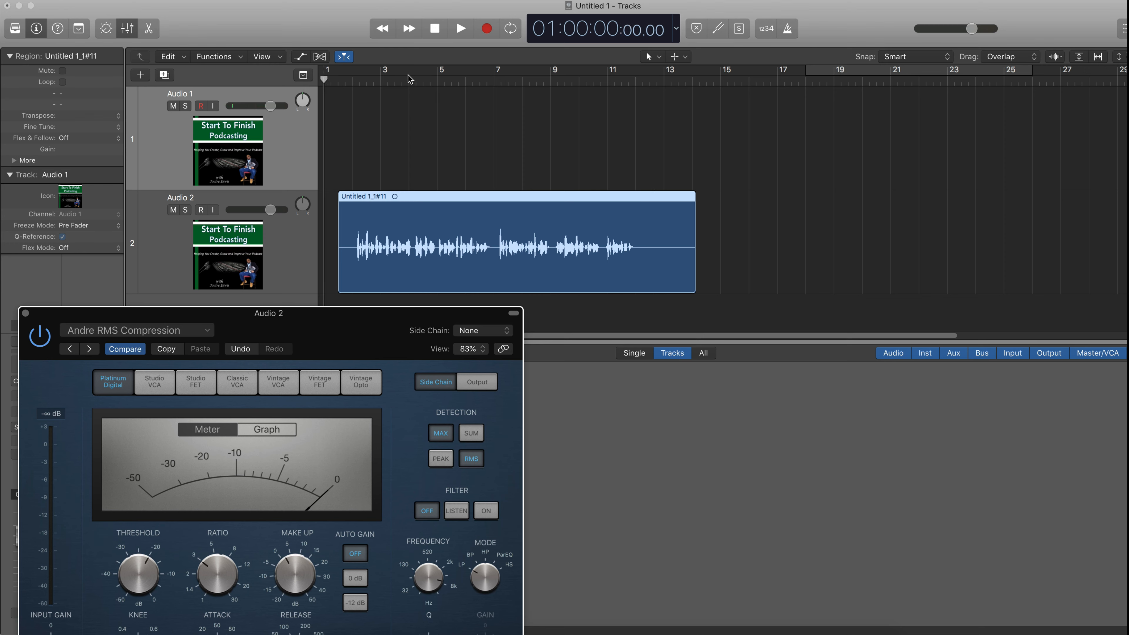
- Play the region while toggling the RMS compressor's bypass to compare, stop playback, and close its window
key(space)
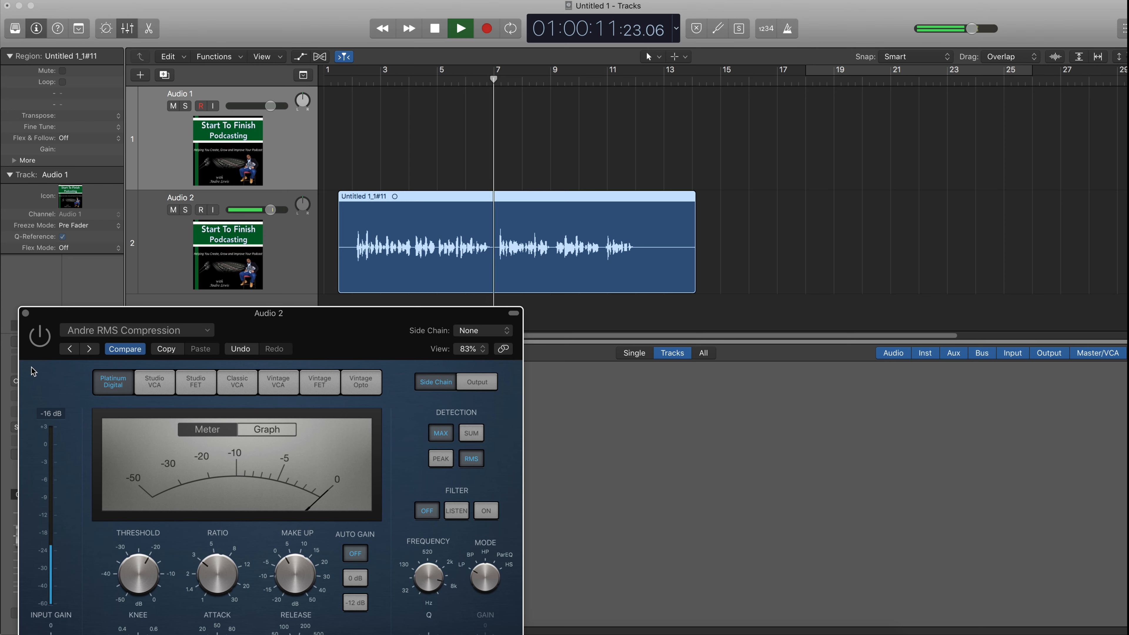
click(47, 344)
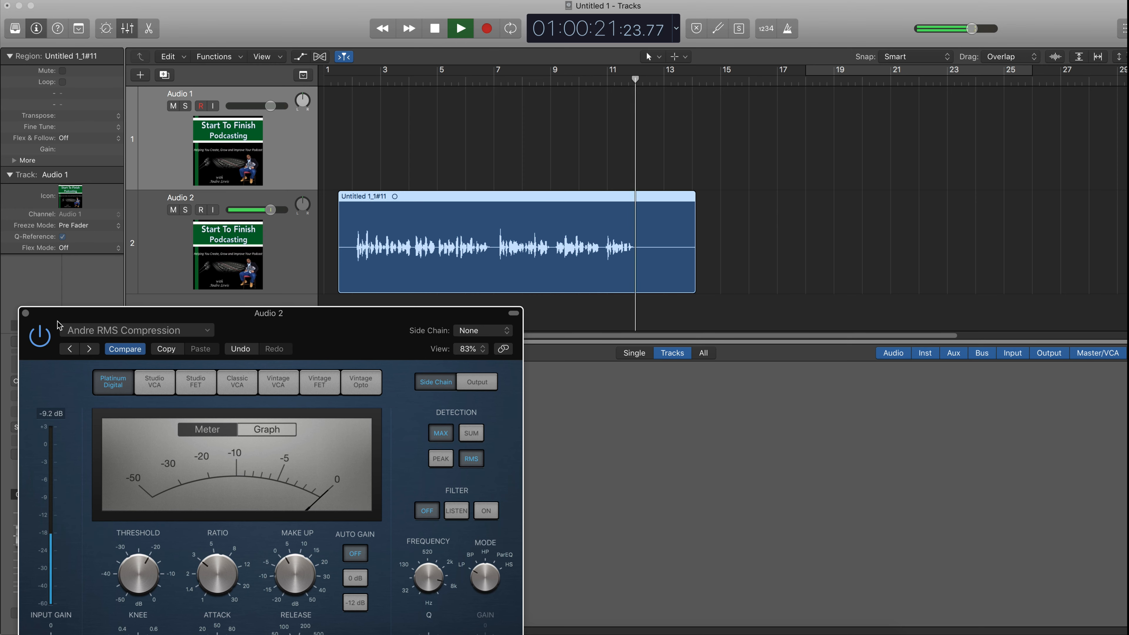
key(space)
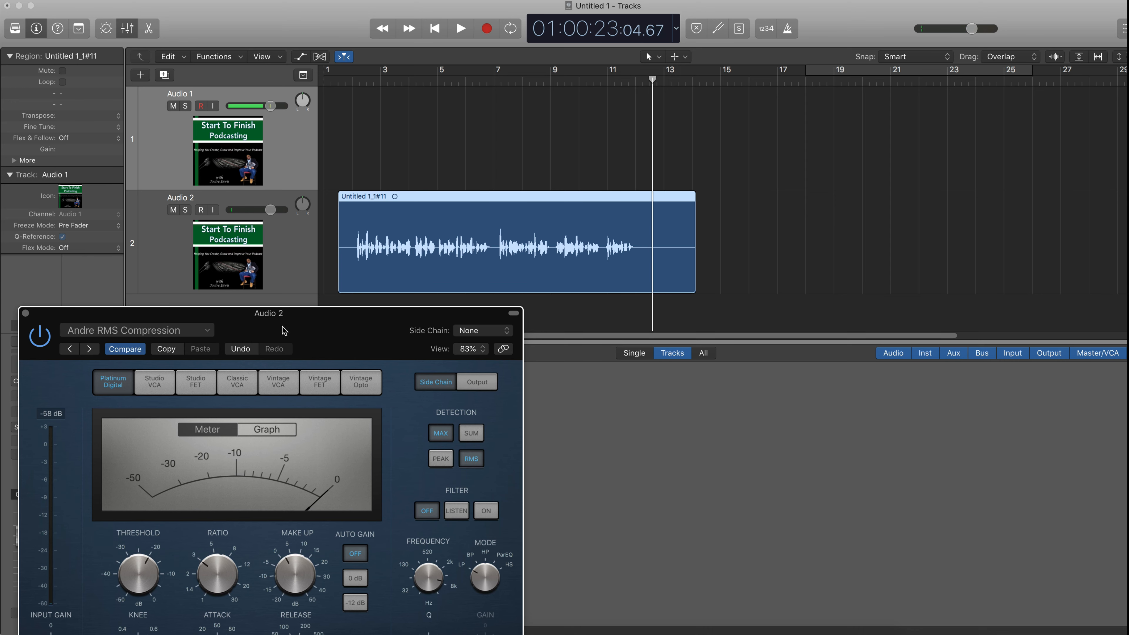
drag(292, 332, 345, 172)
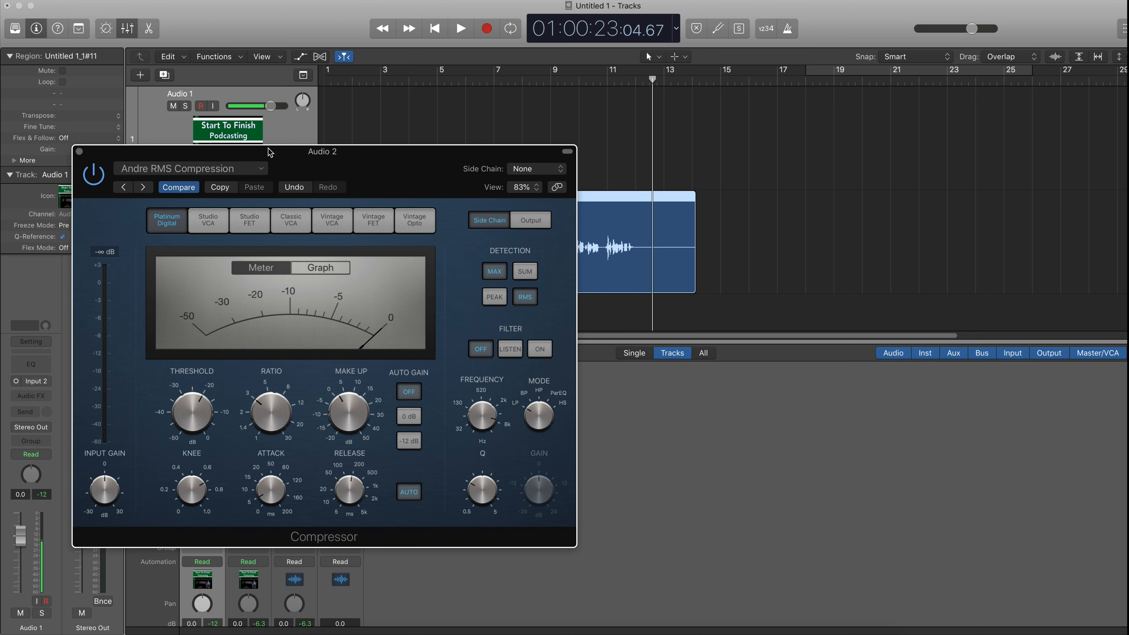
click(79, 152)
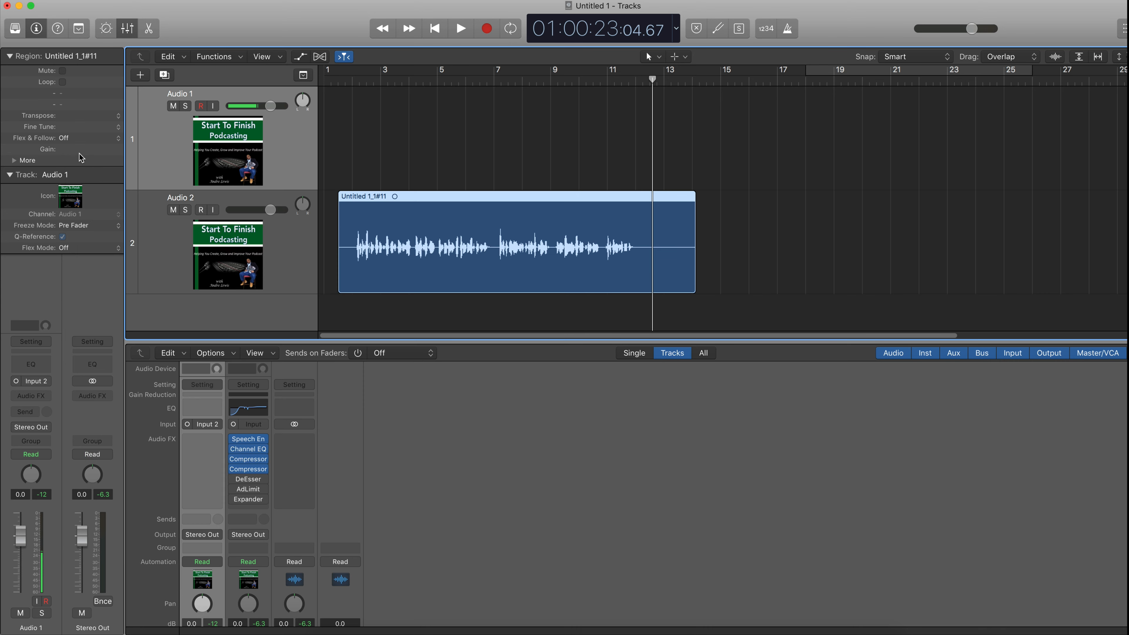
- Open the DeEsser (Andre's Settings), move its window lower, enable it, and return the playhead to the beginning
mouse_move(250, 472)
click(243, 481)
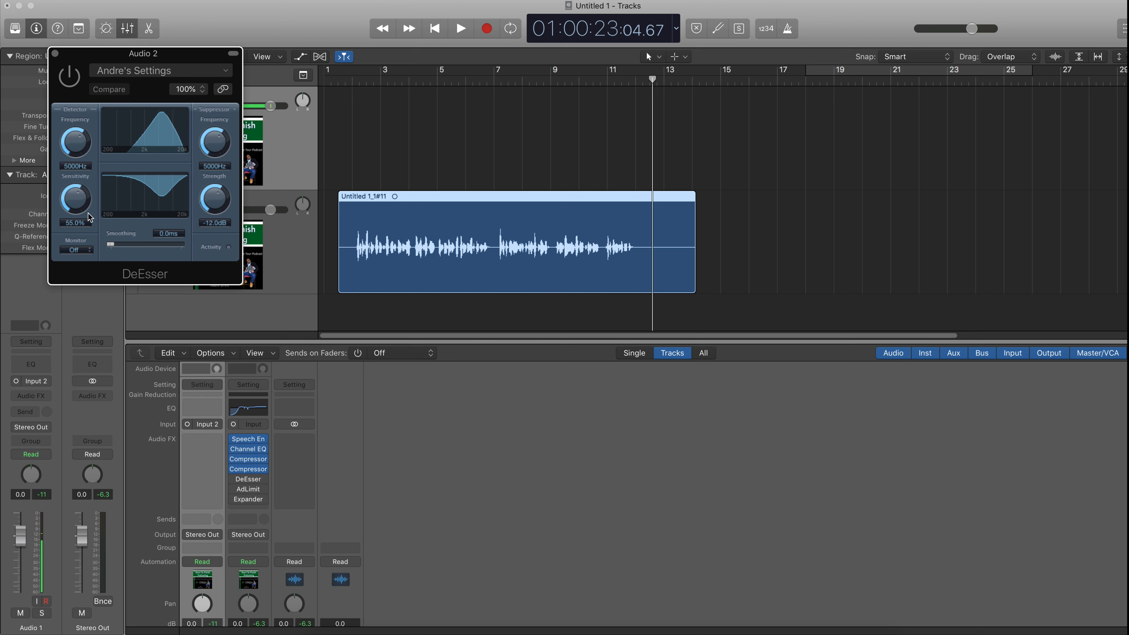
drag(85, 67, 150, 369)
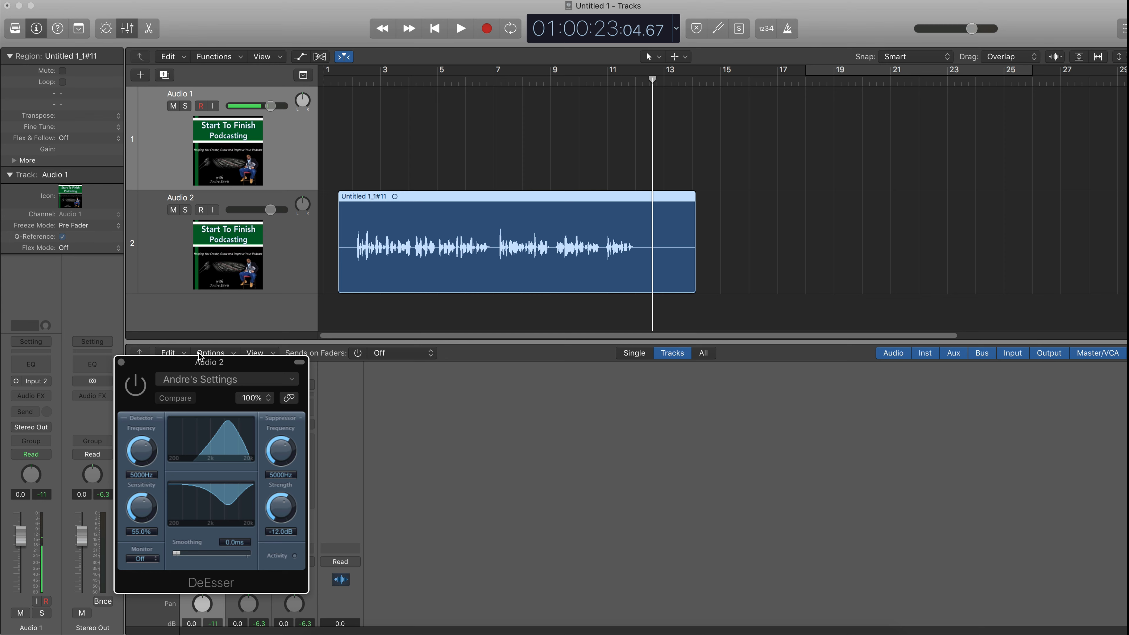
click(134, 390)
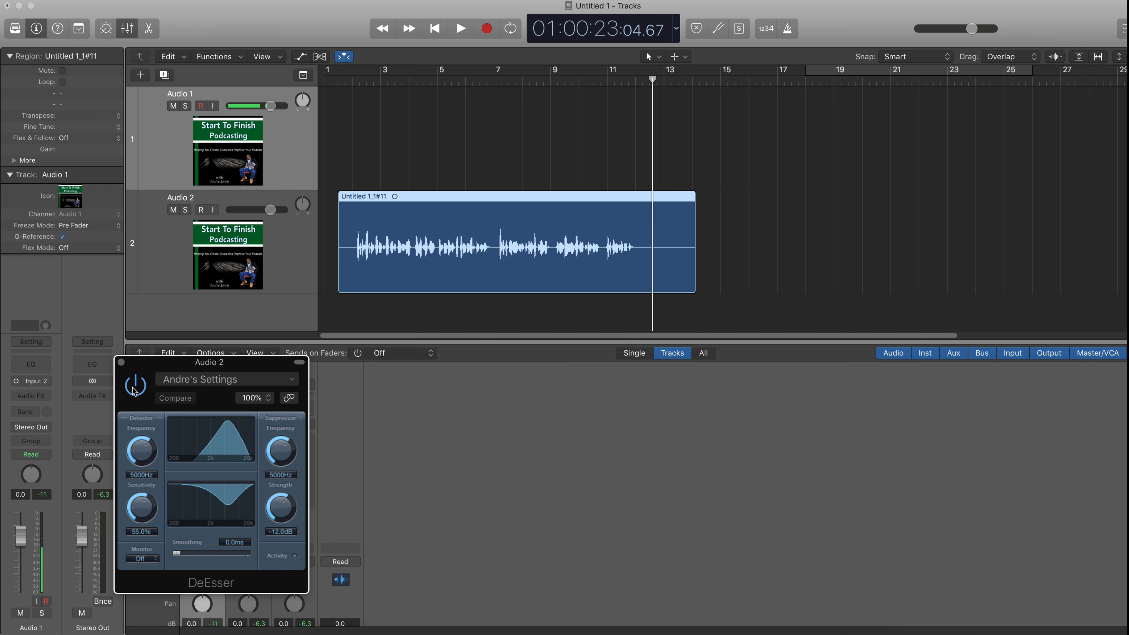
click(428, 35)
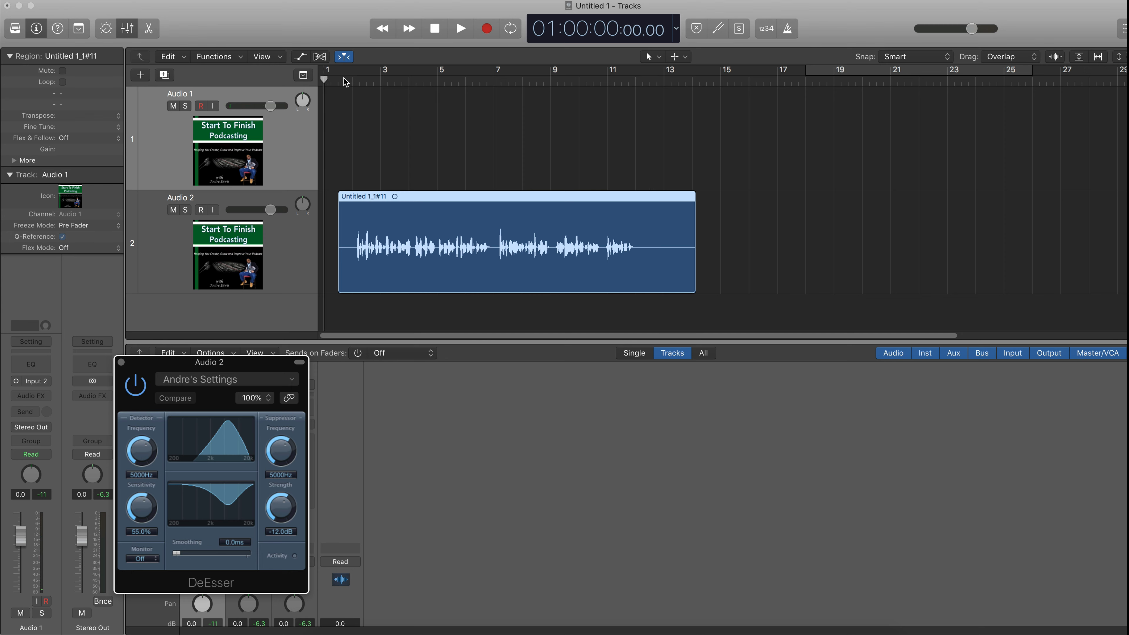
- Play the region while switching the DeEsser's bypass on and off to compare, stop playback, and close its window
key(space)
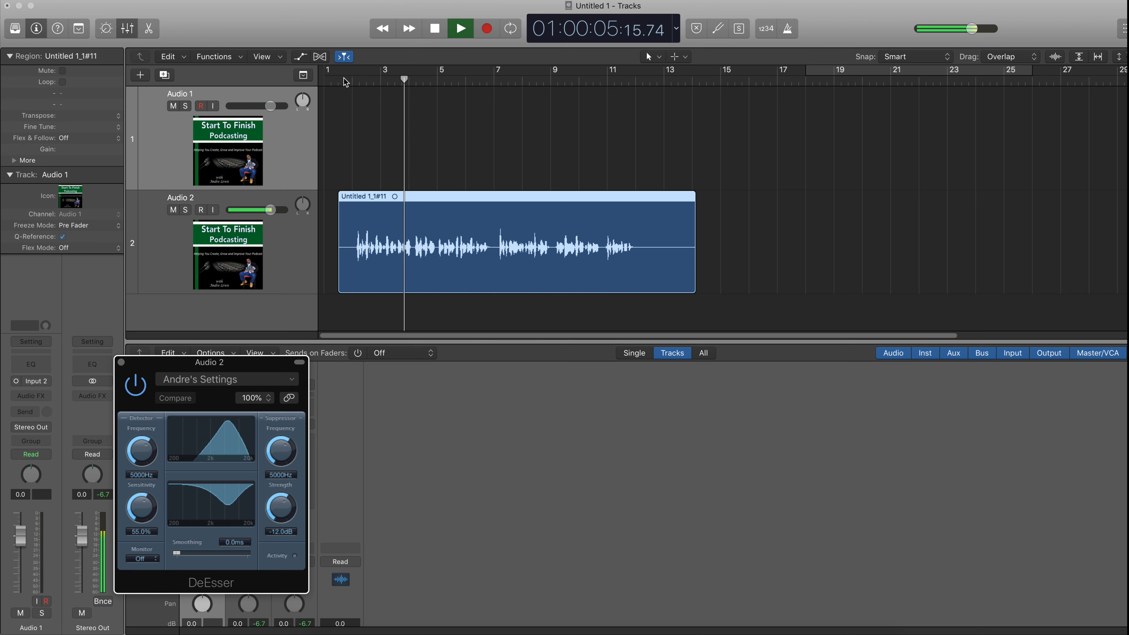
click(142, 388)
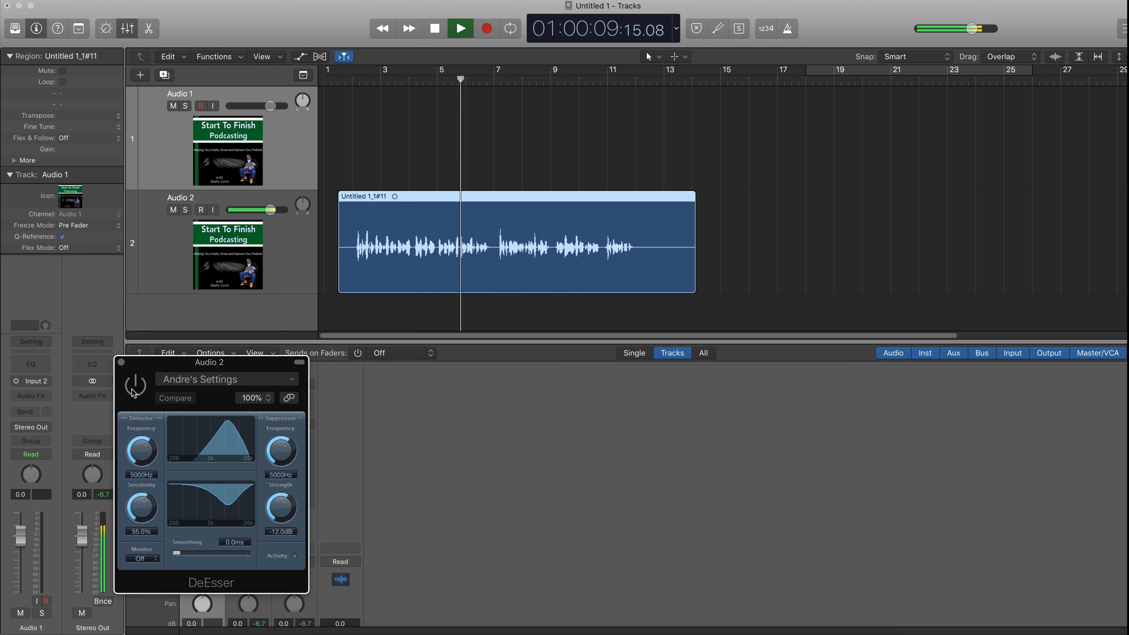
click(133, 391)
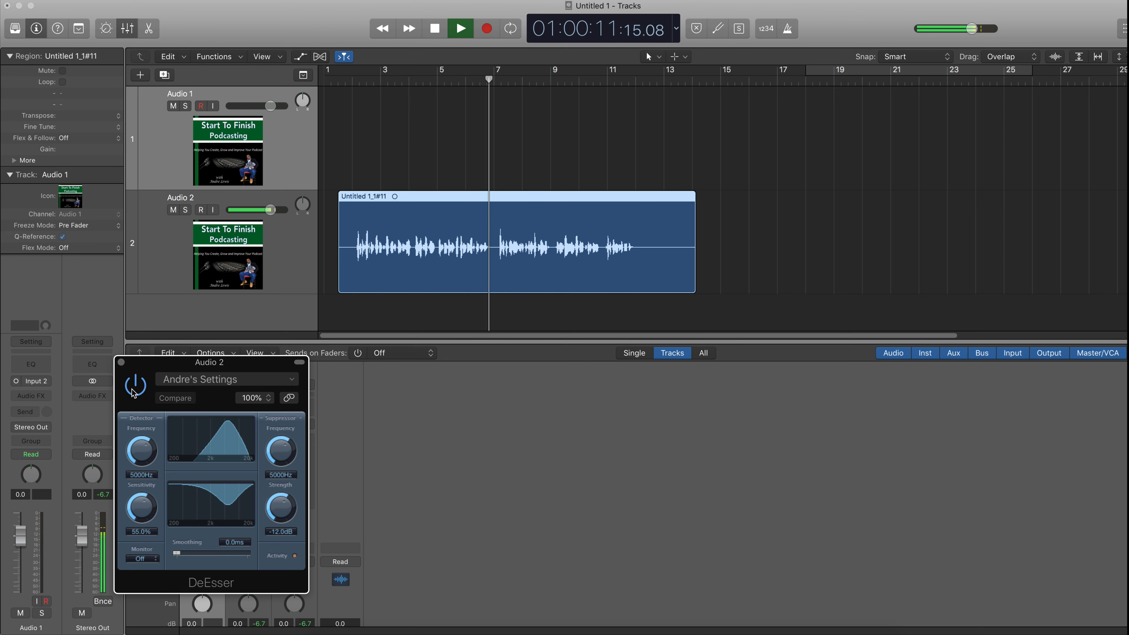
click(132, 391)
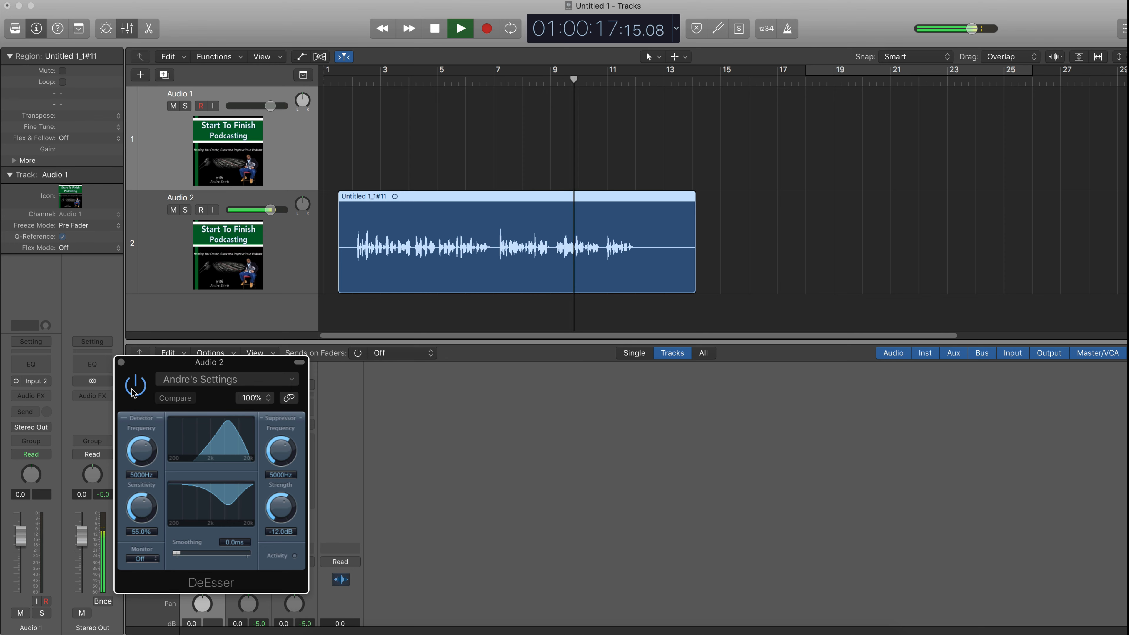
click(134, 386)
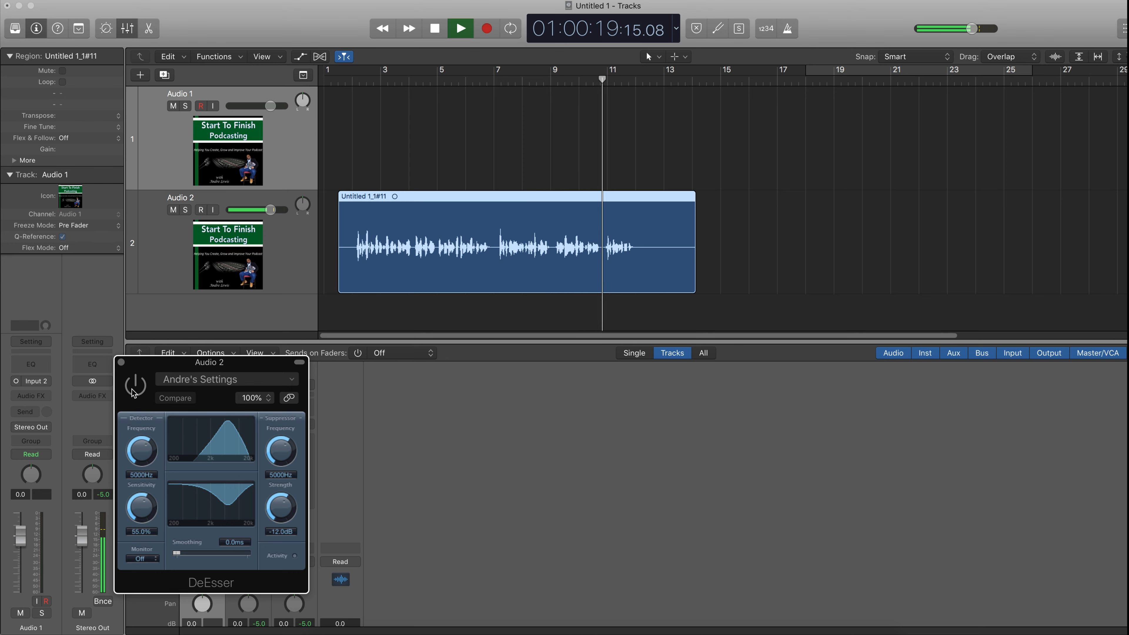
click(134, 390)
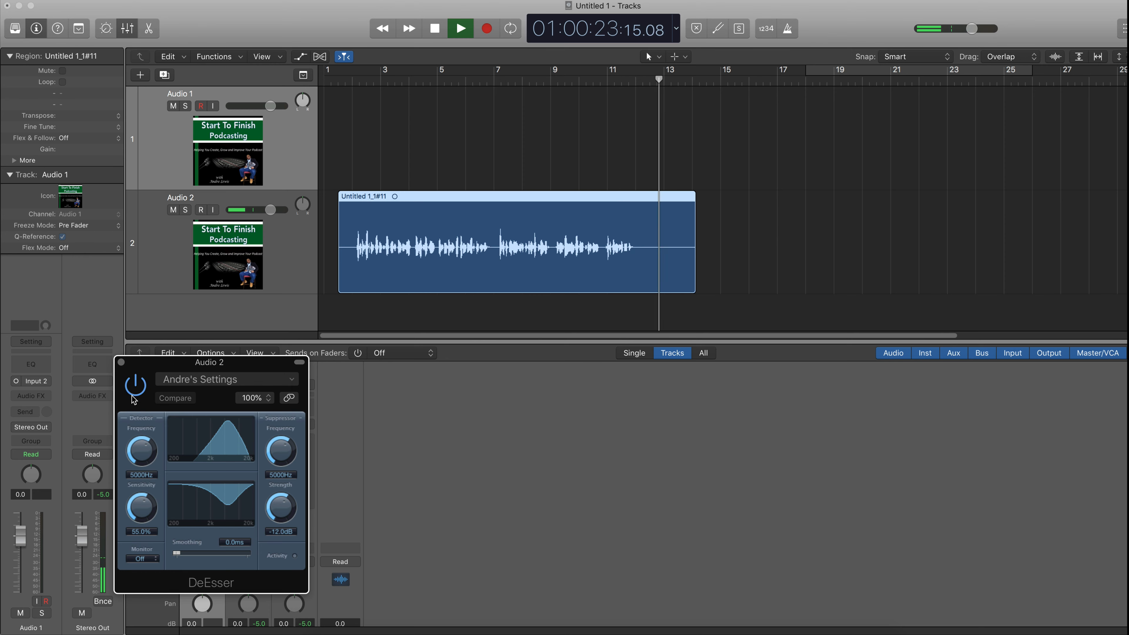
key(space)
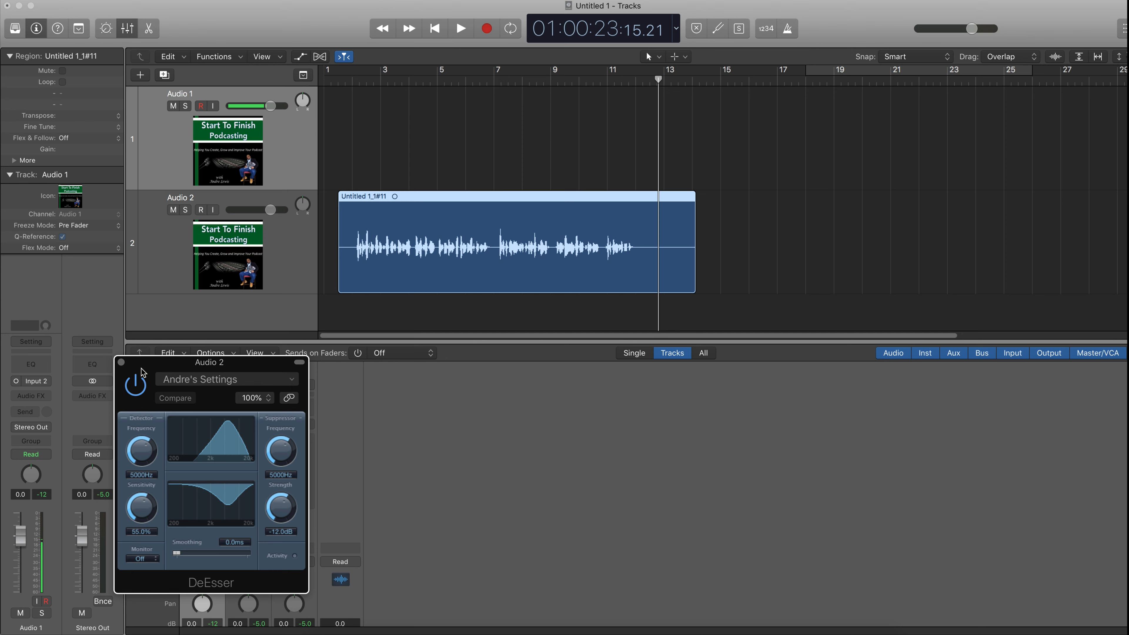
drag(148, 362, 158, 284)
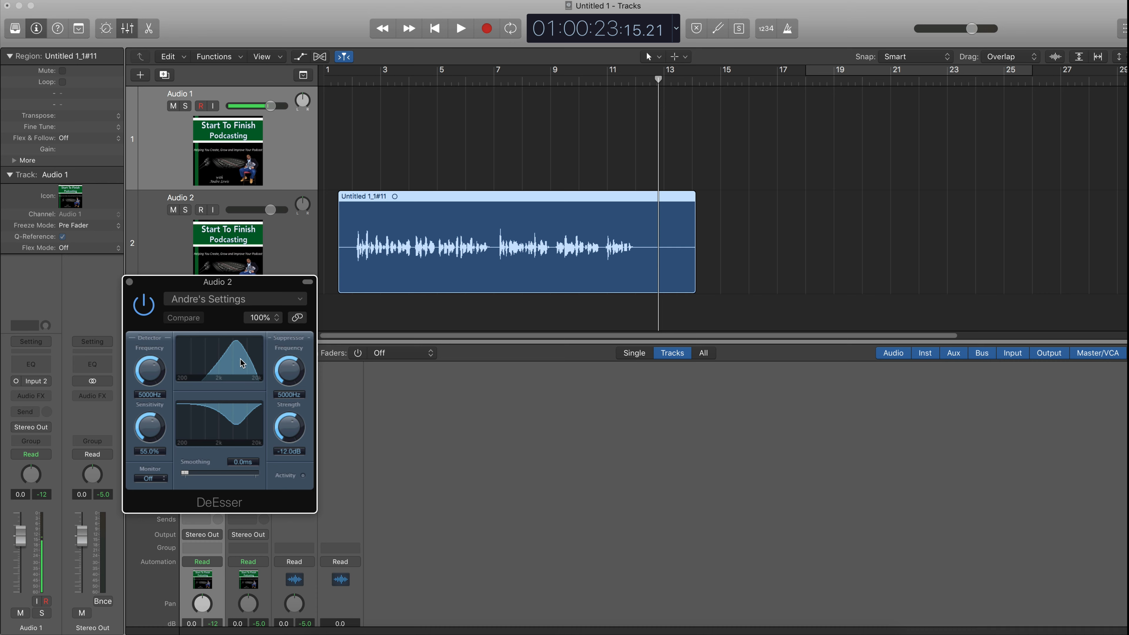
click(129, 282)
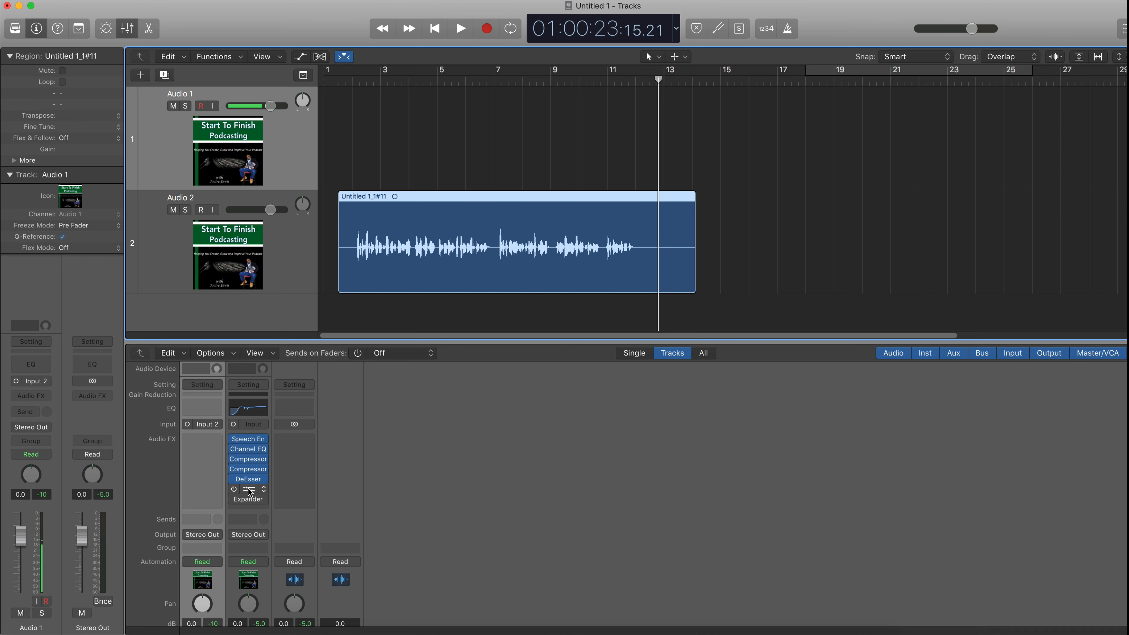
- Open the Adaptive Limiter (STFP Settings), move its window lower, and return the playhead to the beginning
click(250, 489)
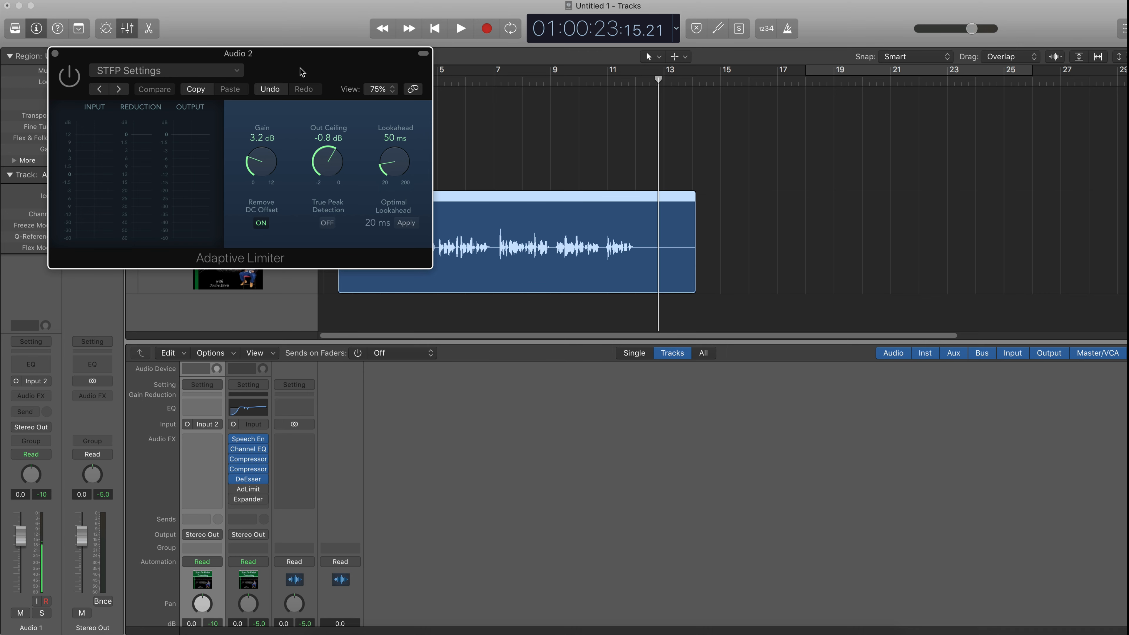
drag(301, 70, 285, 369)
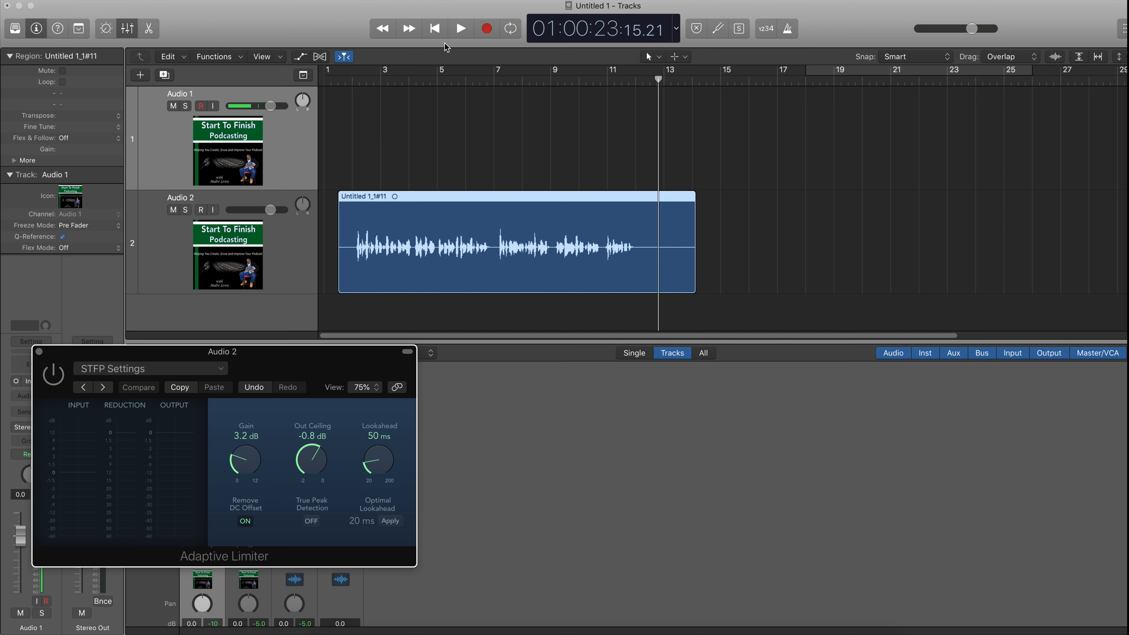
key(Return)
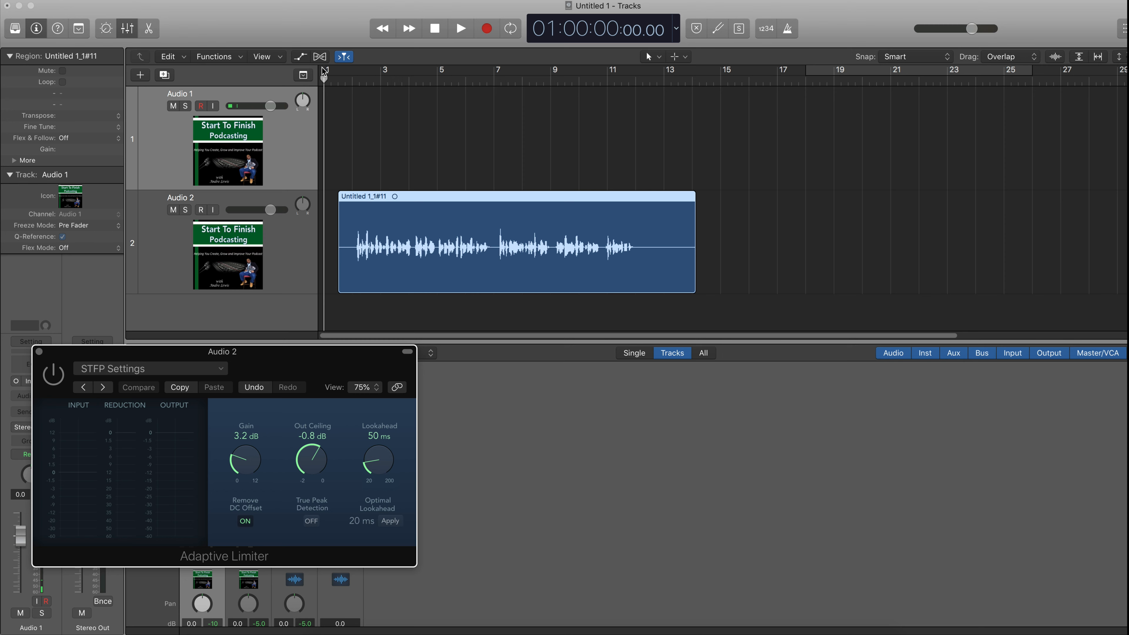
- Play the region, enable the Adaptive Limiter and toggle its bypass to compare, stop playback, and close its window
click(459, 34)
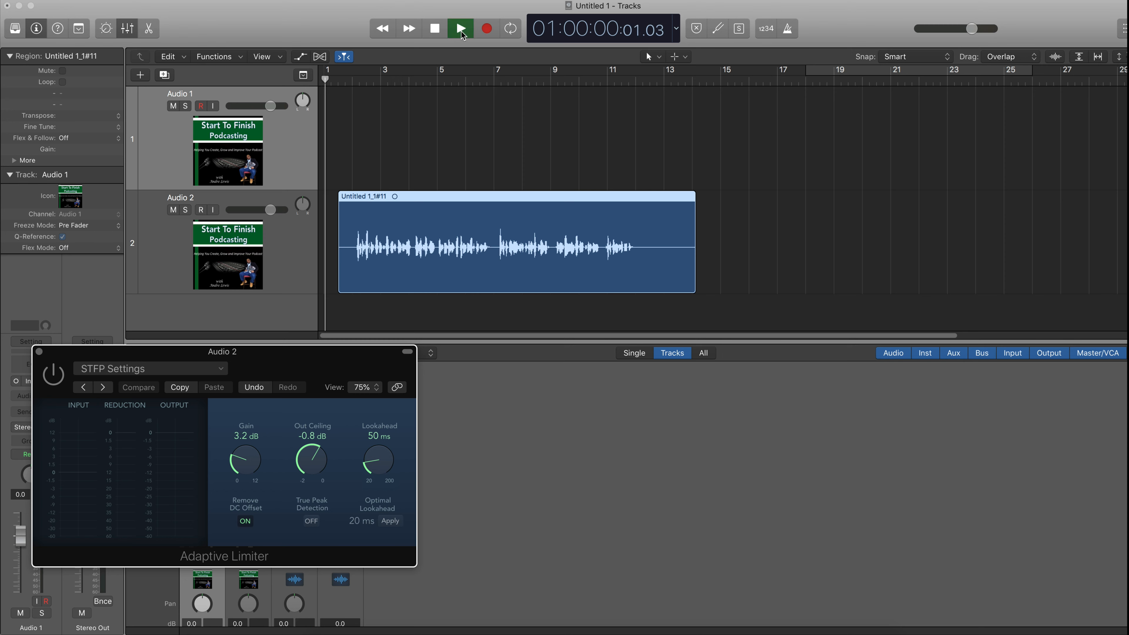
click(57, 377)
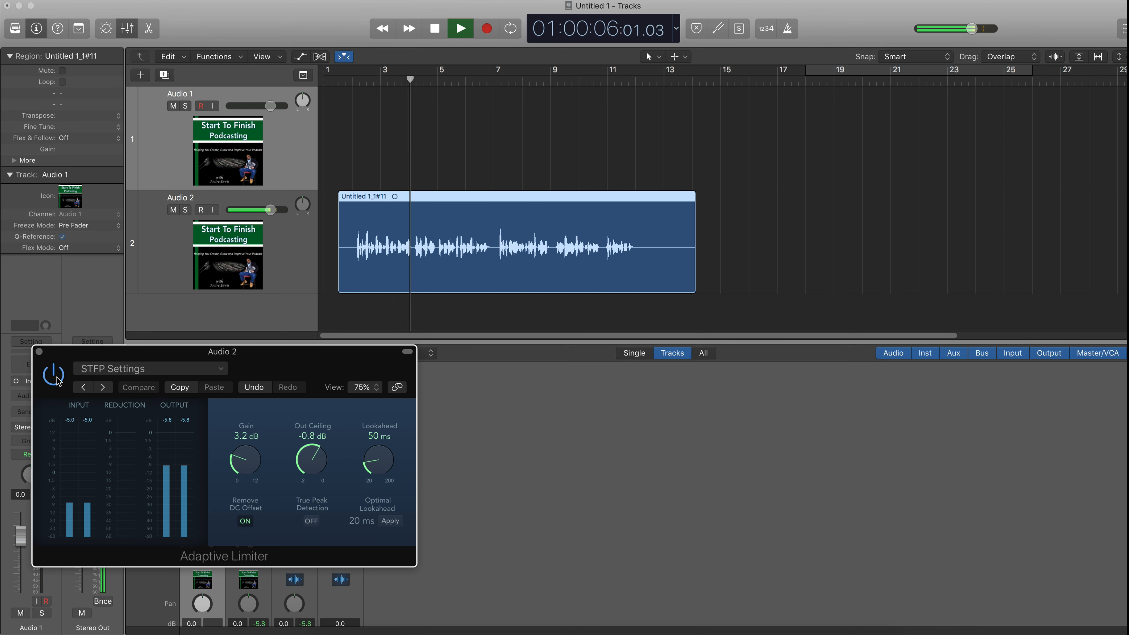
click(54, 376)
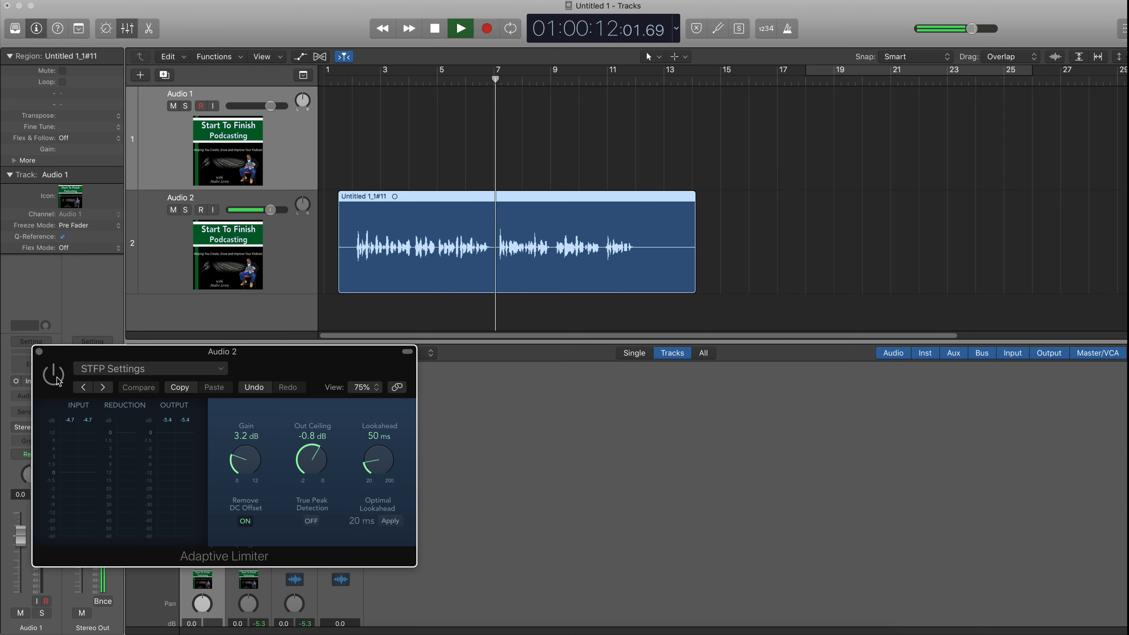
click(55, 377)
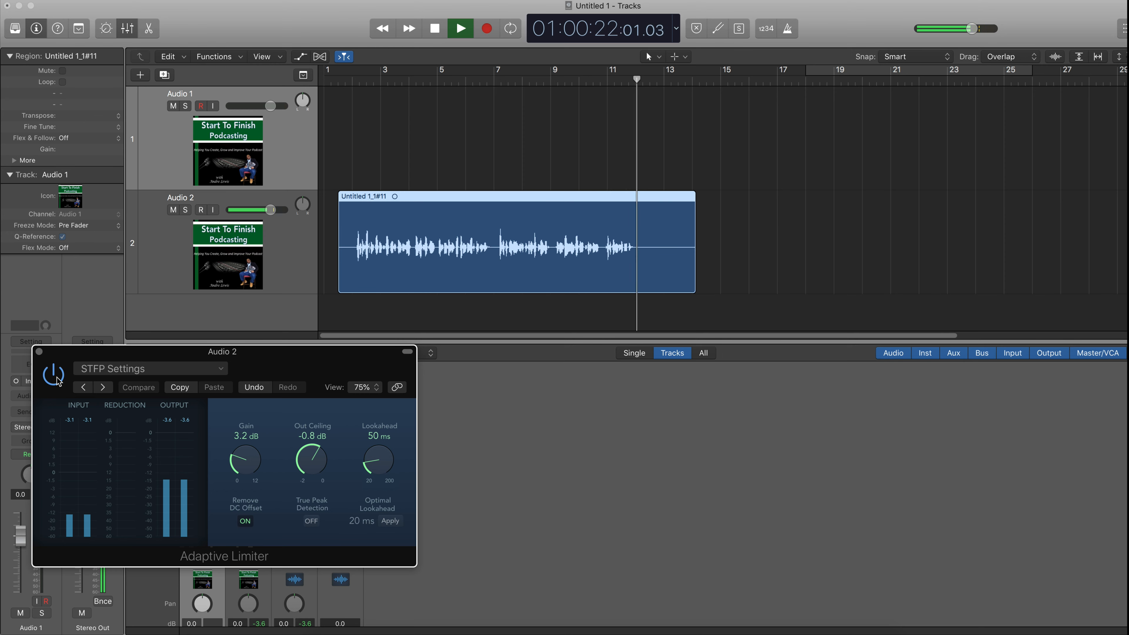
key(space)
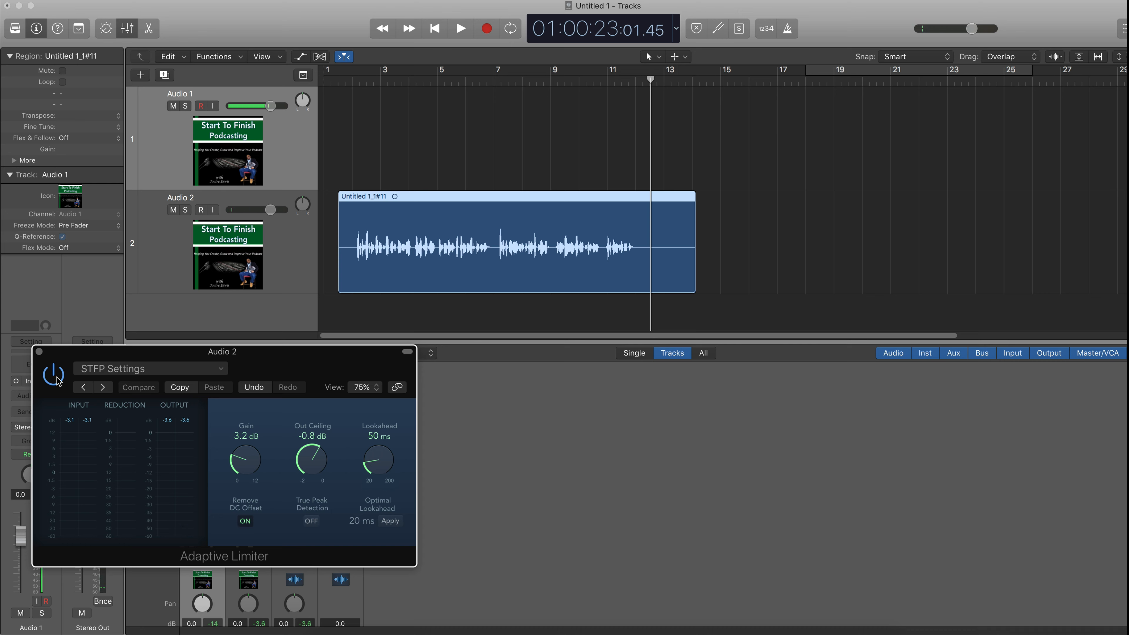
drag(90, 355, 101, 199)
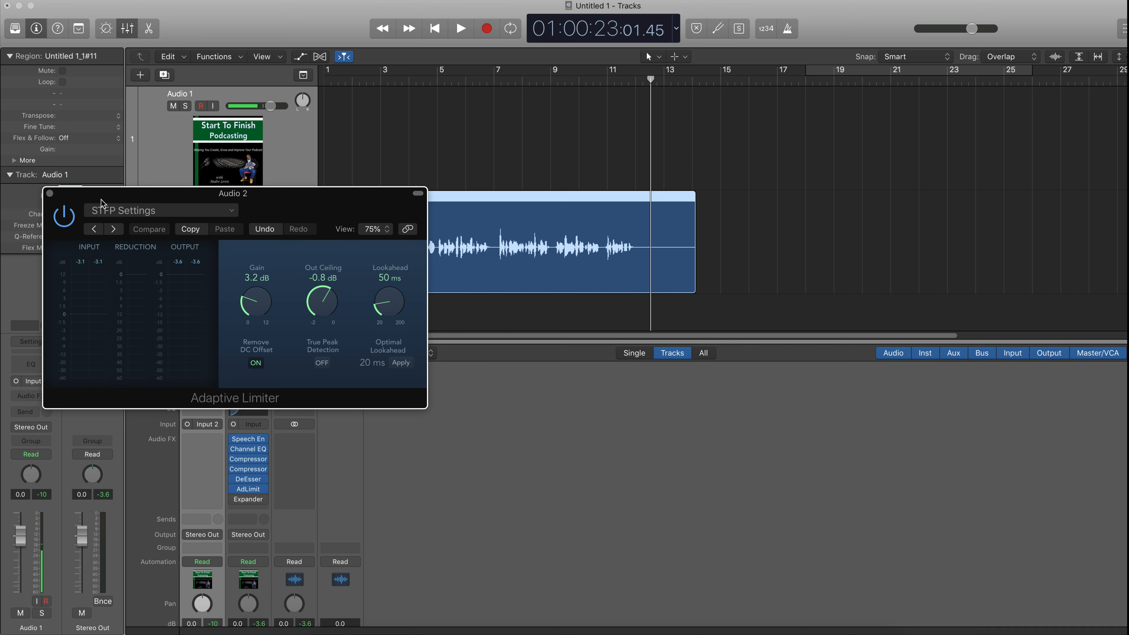
drag(101, 199, 93, 101)
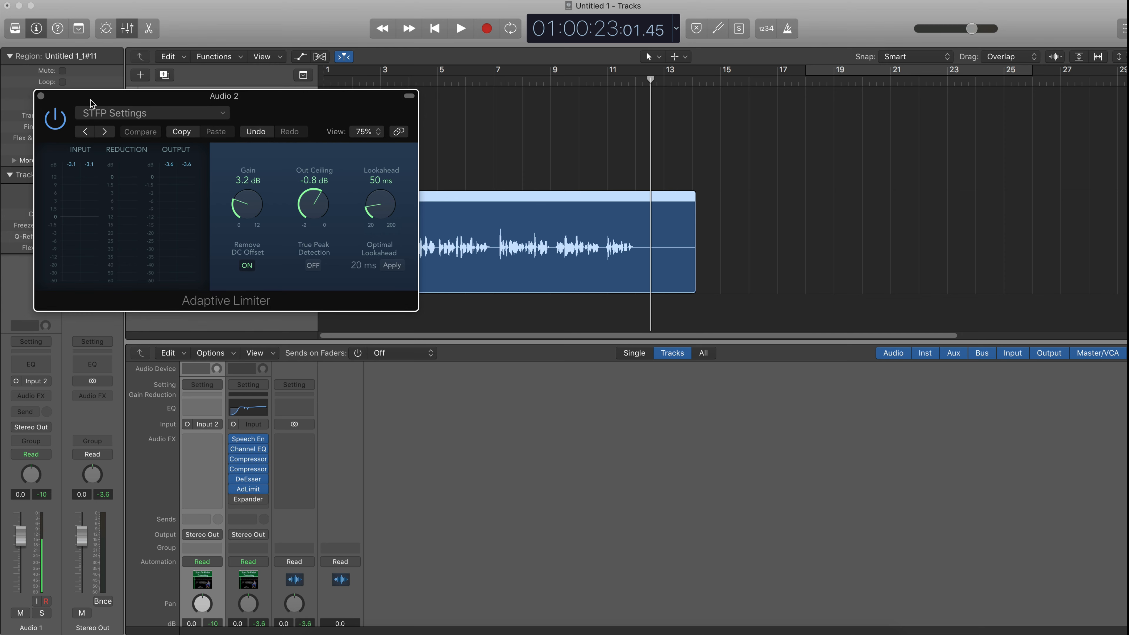
click(41, 96)
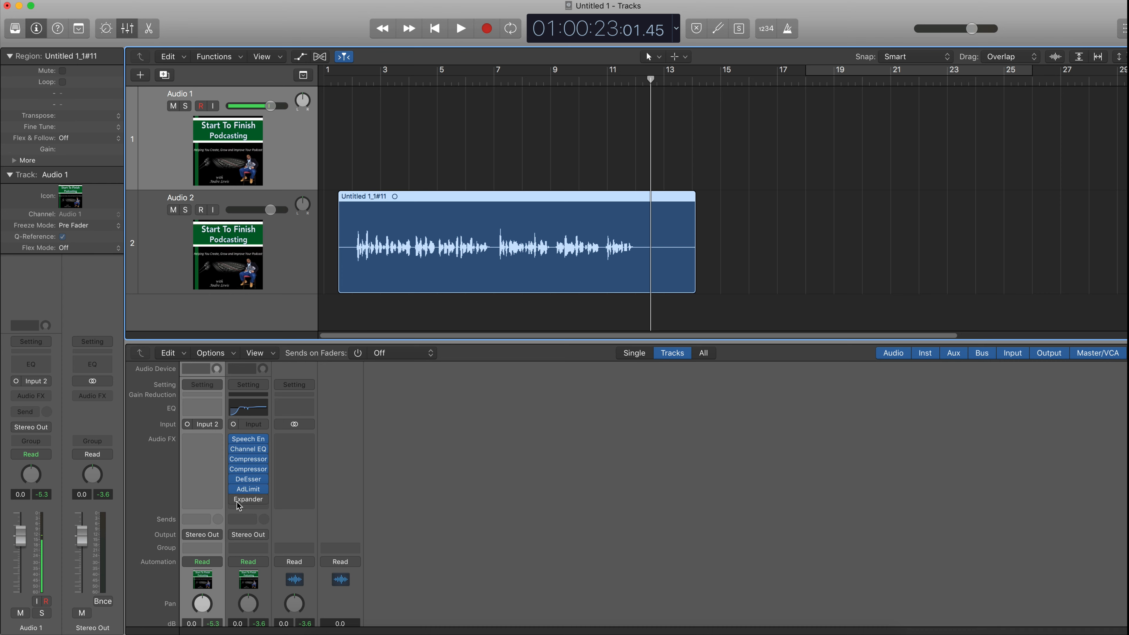
- Open the Expander plug-in with the STFP preset and move its window lower
mouse_move(238, 498)
click(248, 498)
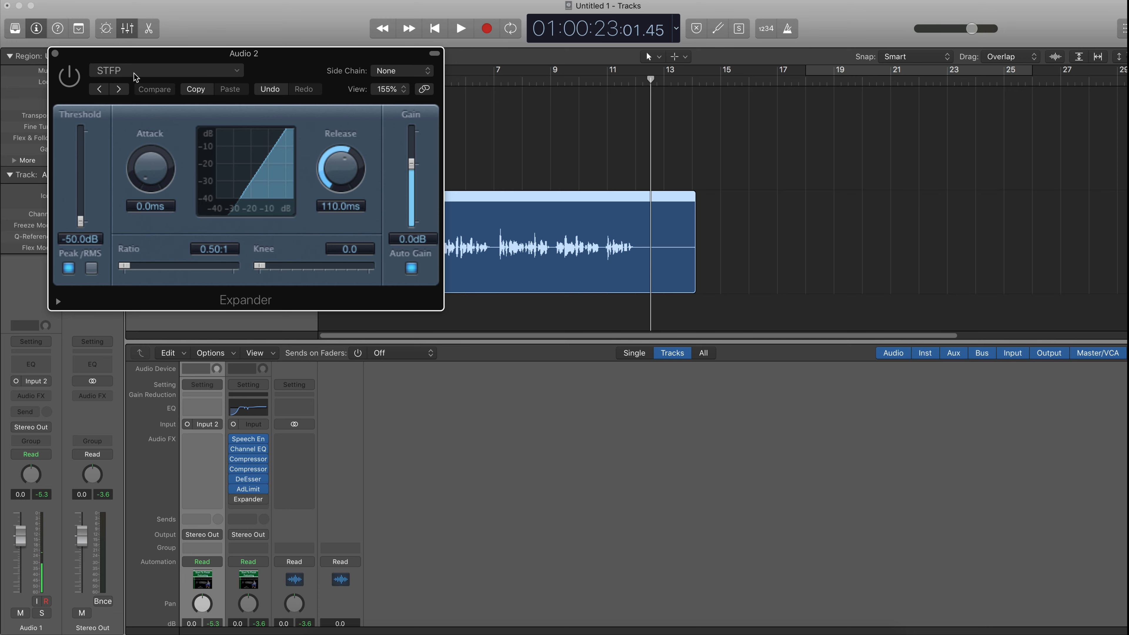
drag(164, 62, 173, 336)
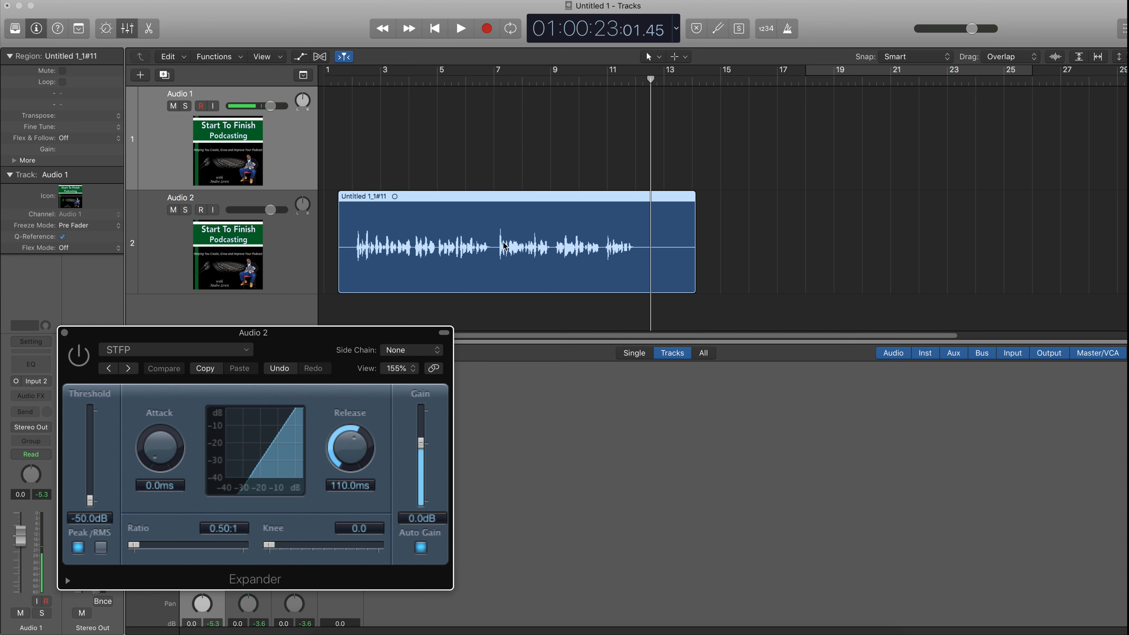
- Nudge the Audio 2 region slightly later, then play it from the start with the Expander switched on, and stop
click(333, 81)
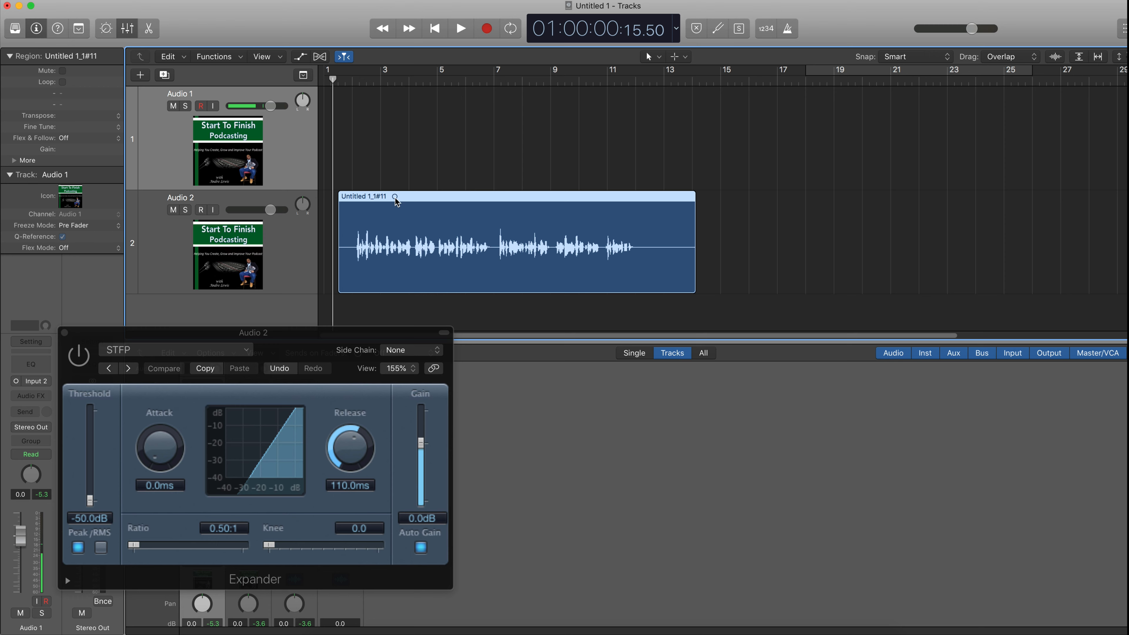
mouse_move(391, 197)
mouse_down()
mouse_move(425, 198)
mouse_move(412, 198)
mouse_up()
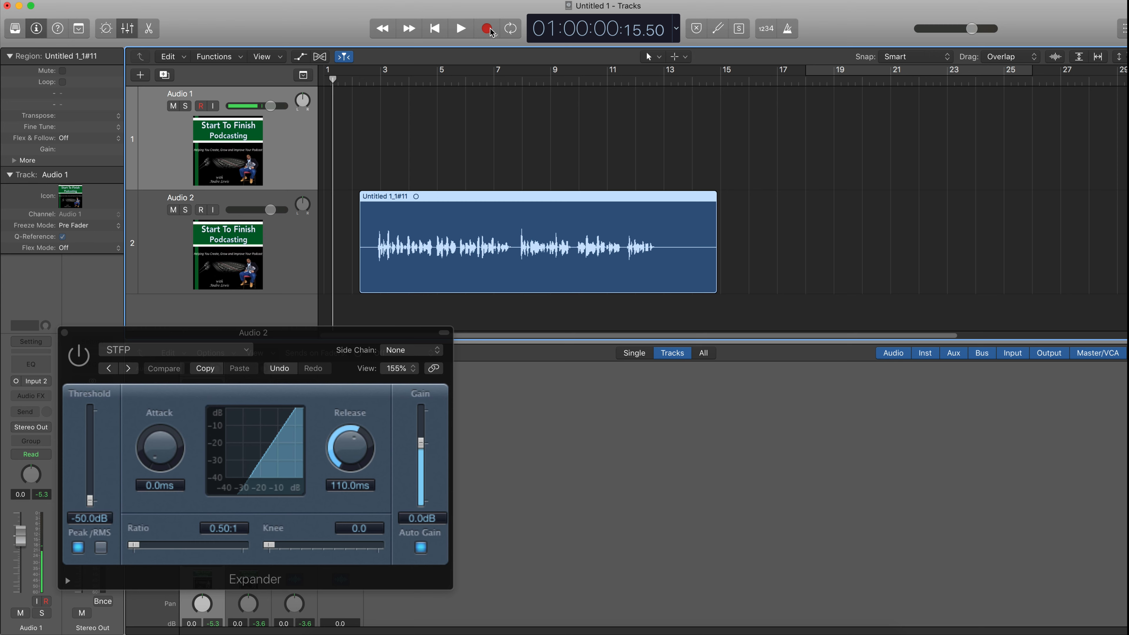
key(space)
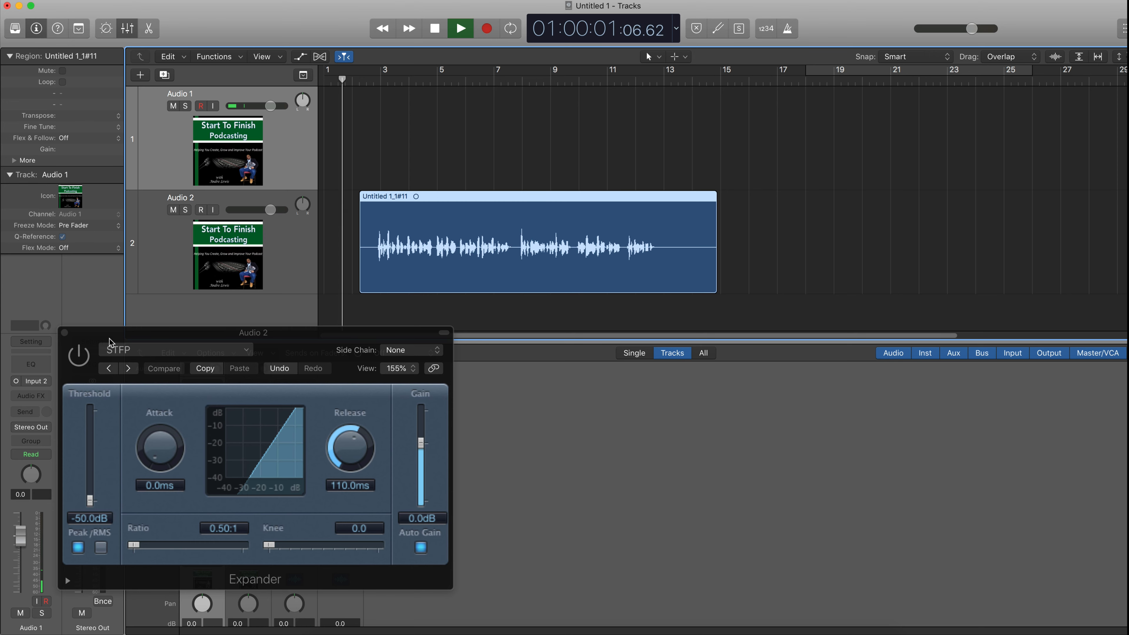
click(82, 357)
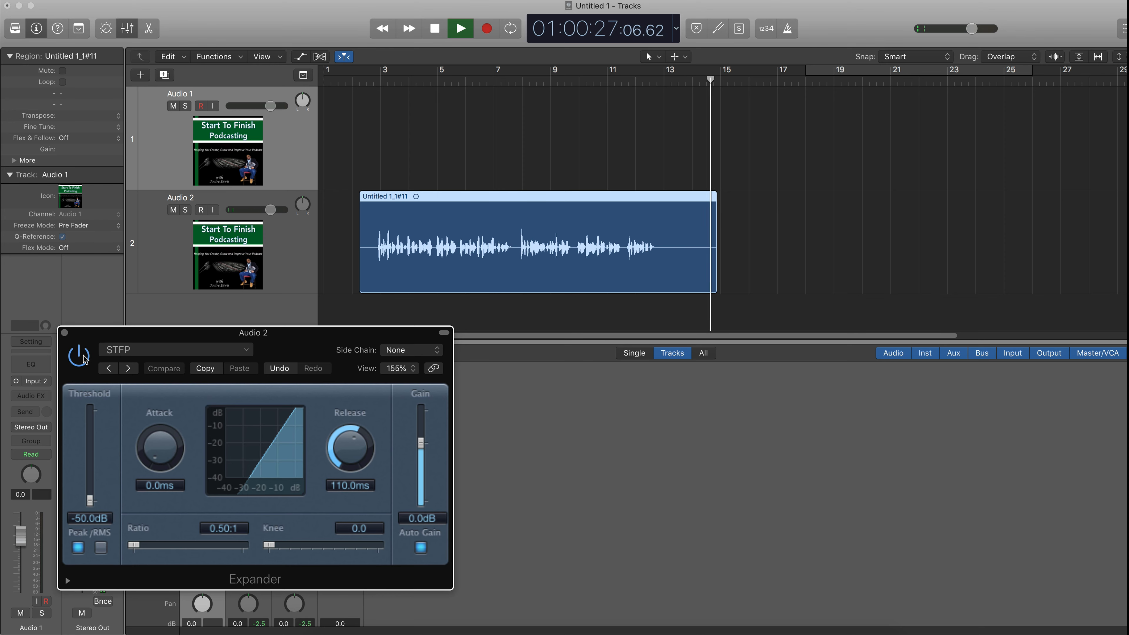
key(space)
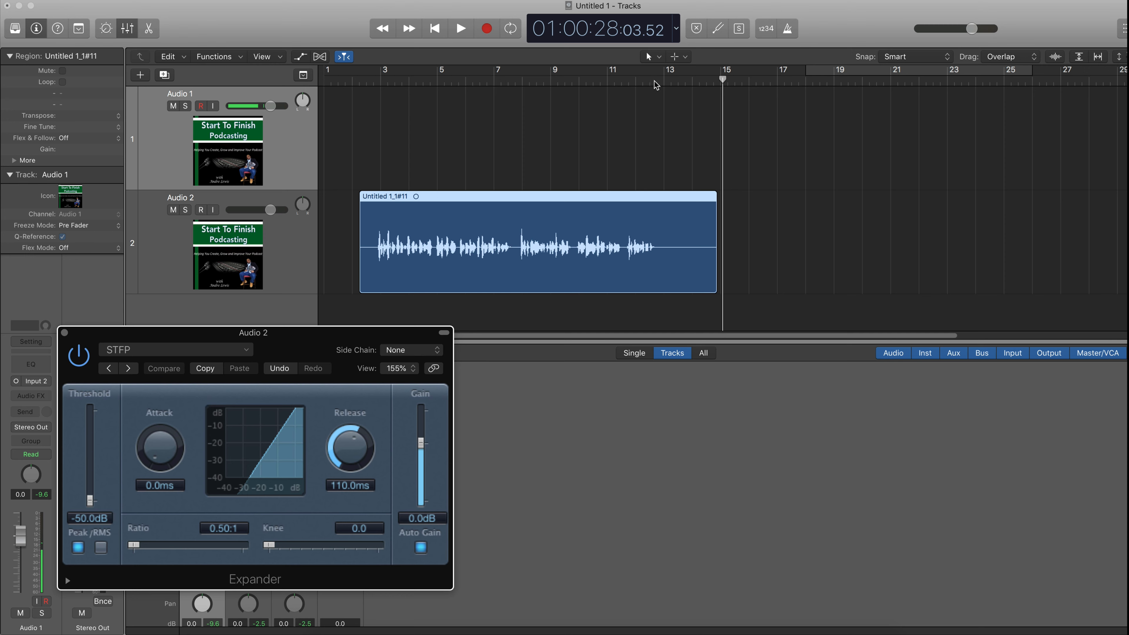
- Play from around bar 13 while toggling the Expander's bypass to compare, stop playback, and close its window
click(645, 83)
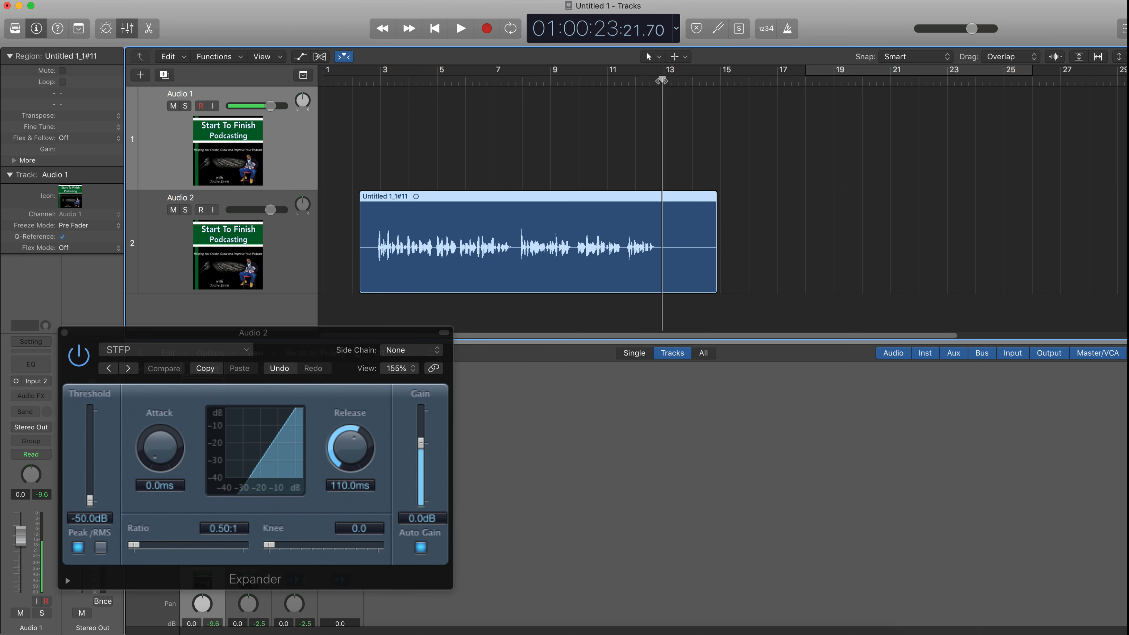
click(83, 368)
key(space)
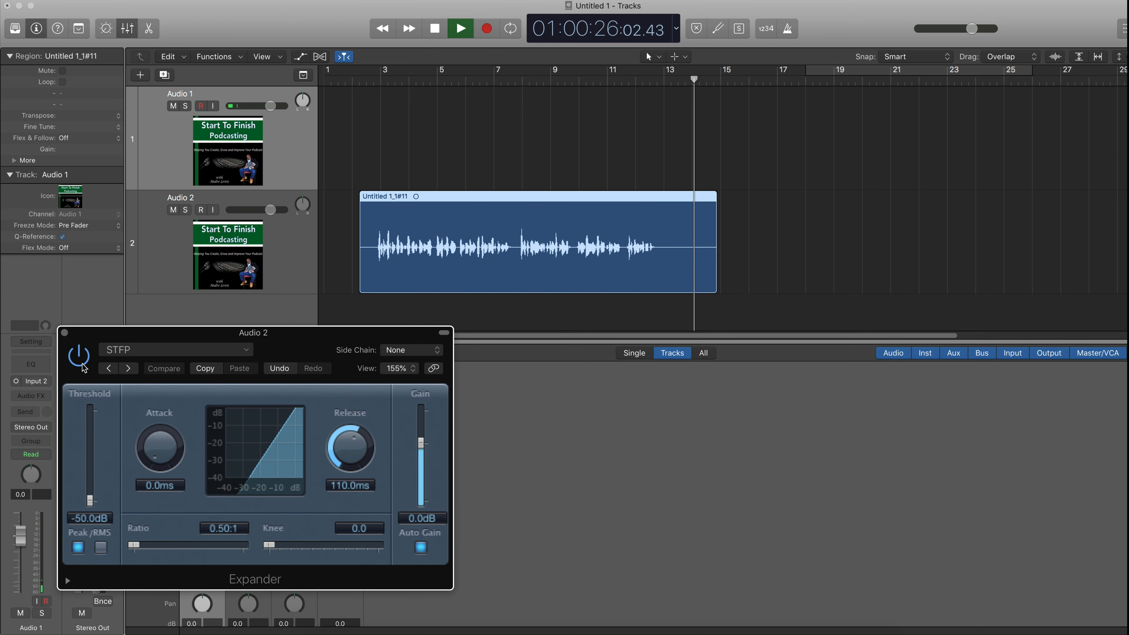
key(space)
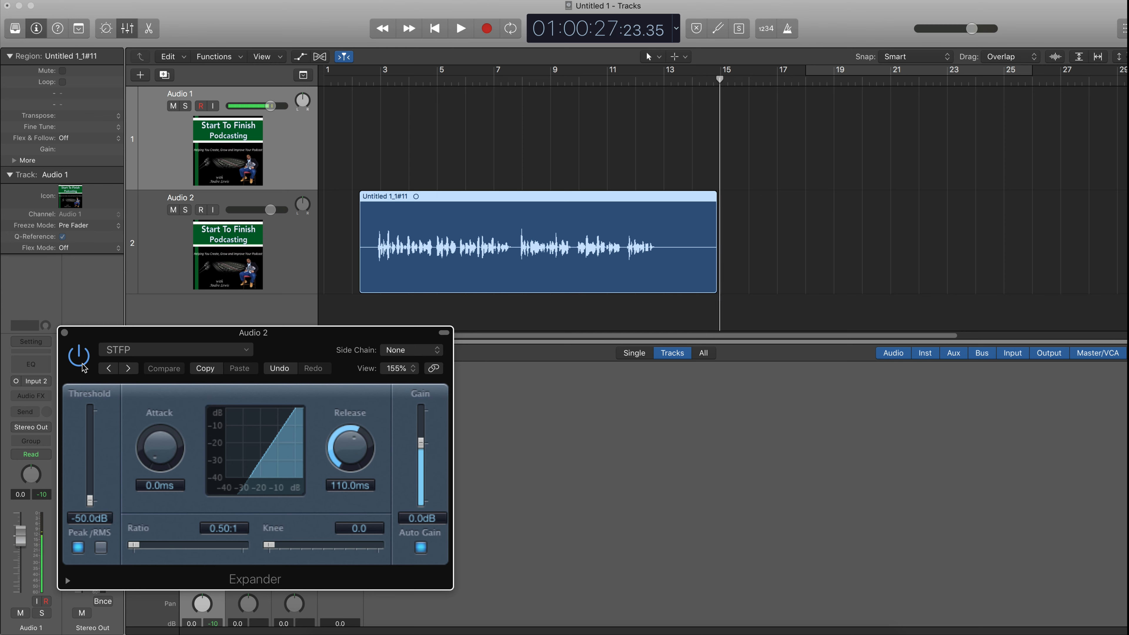
click(65, 332)
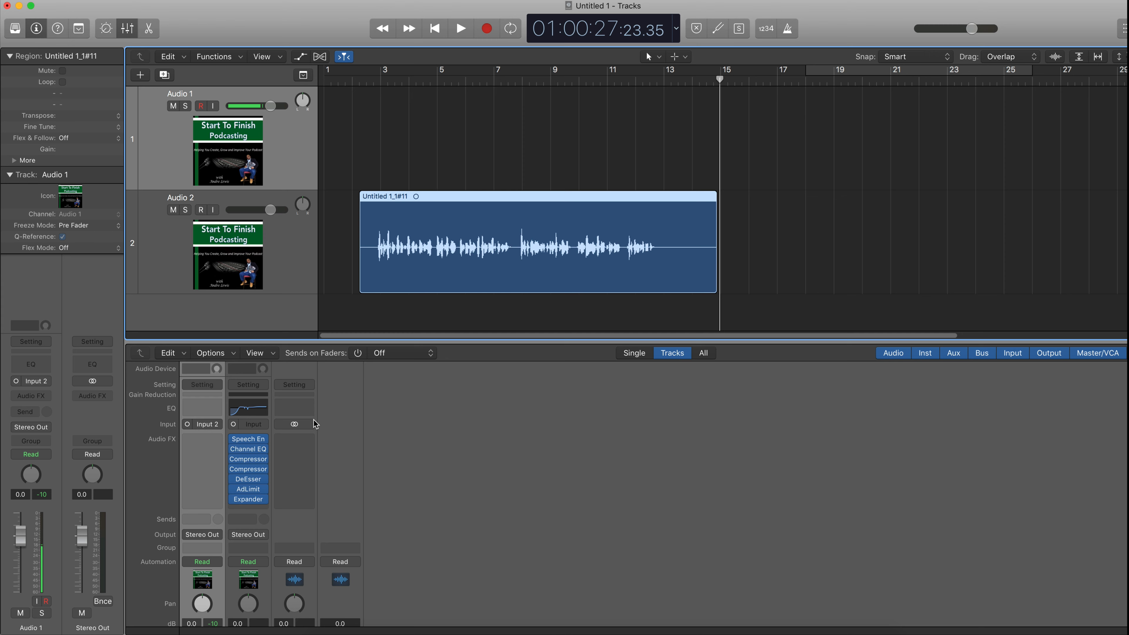
- Bypass all seven plug-ins on the Audio 2 channel strip, from Expander up to Speech Enhancer
mouse_move(235, 504)
click(232, 489)
click(232, 479)
click(232, 469)
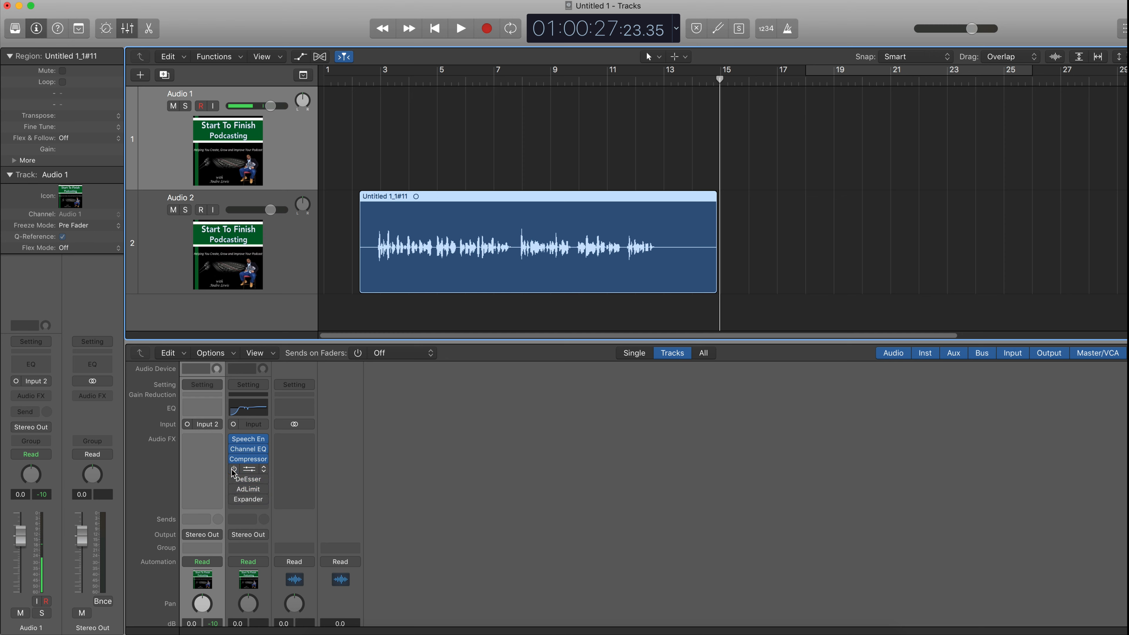
click(233, 459)
click(234, 449)
click(234, 438)
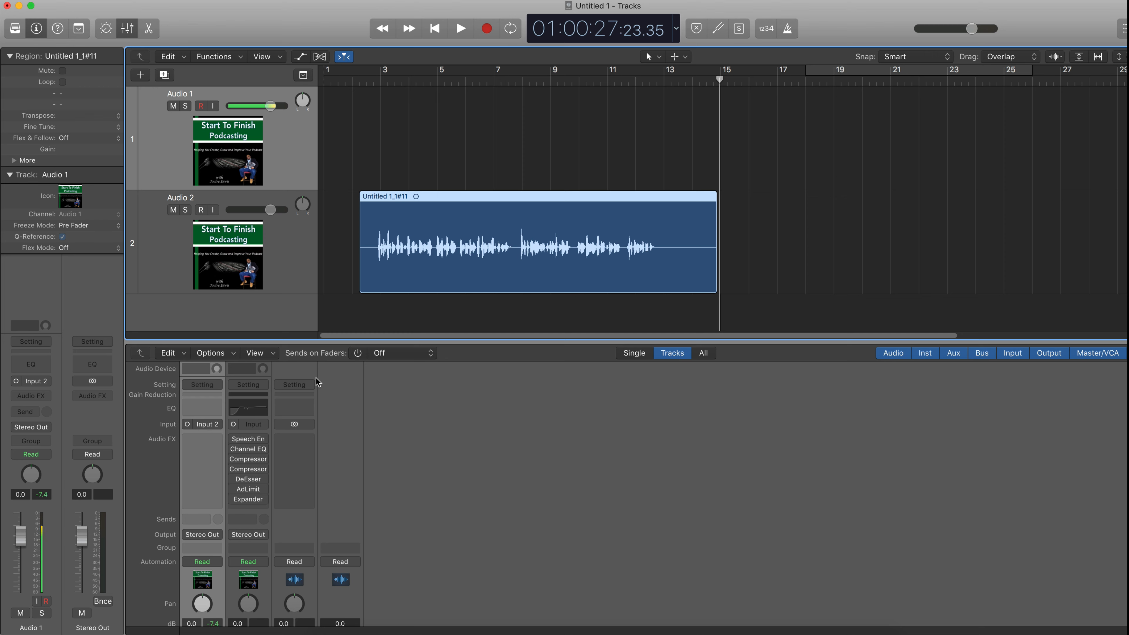
right_click(484, 196)
mouse_move(512, 294)
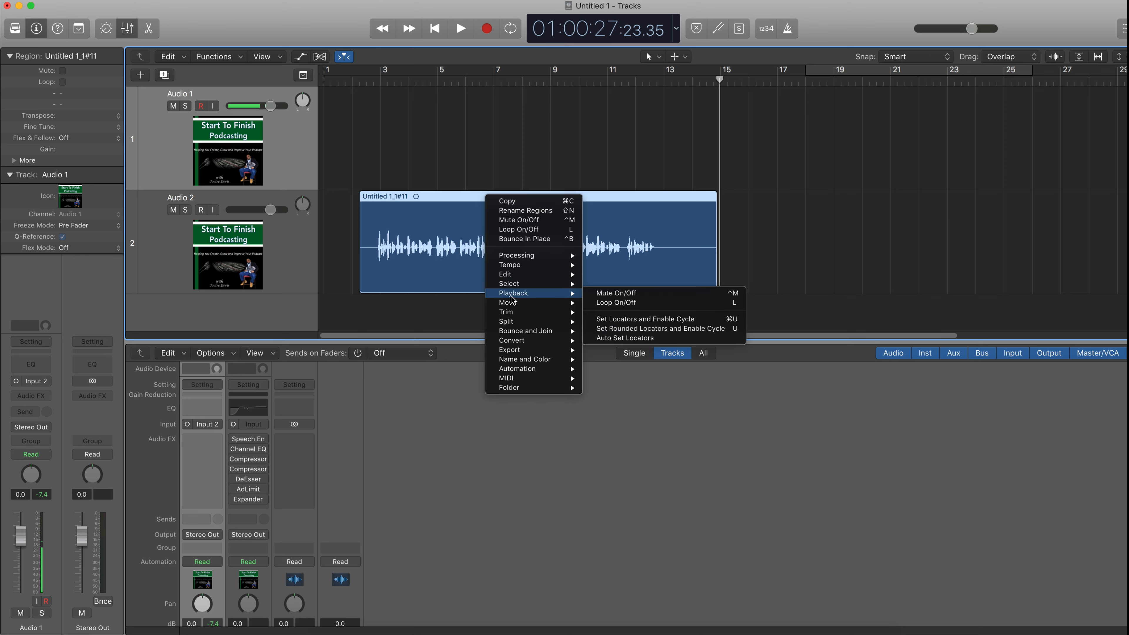
click(143, 63)
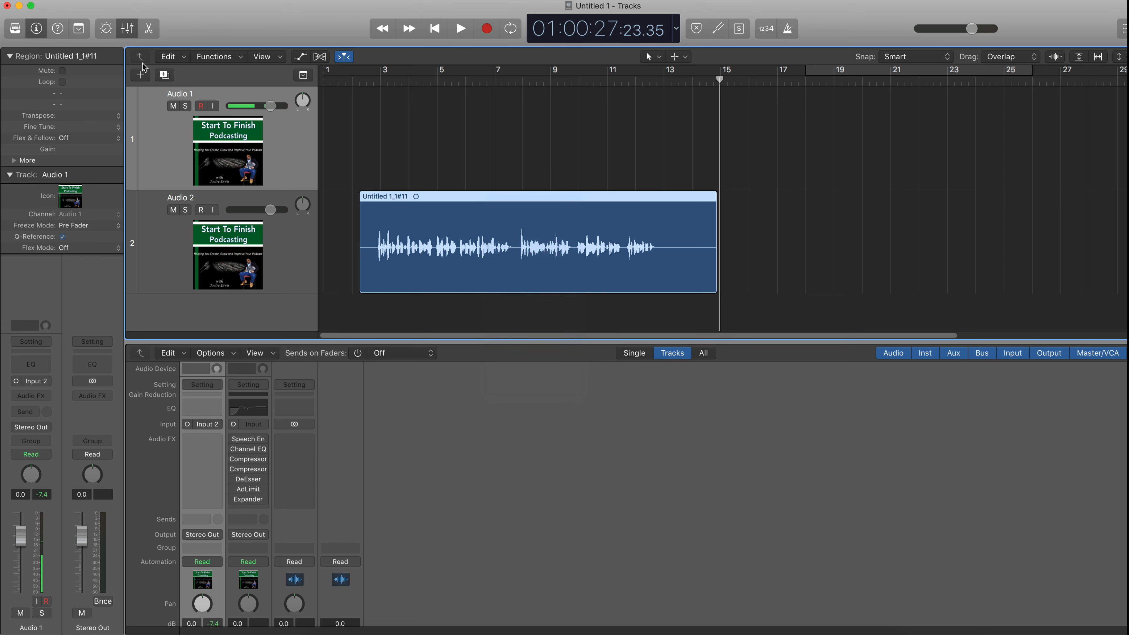
- Save the project
click(104, 0)
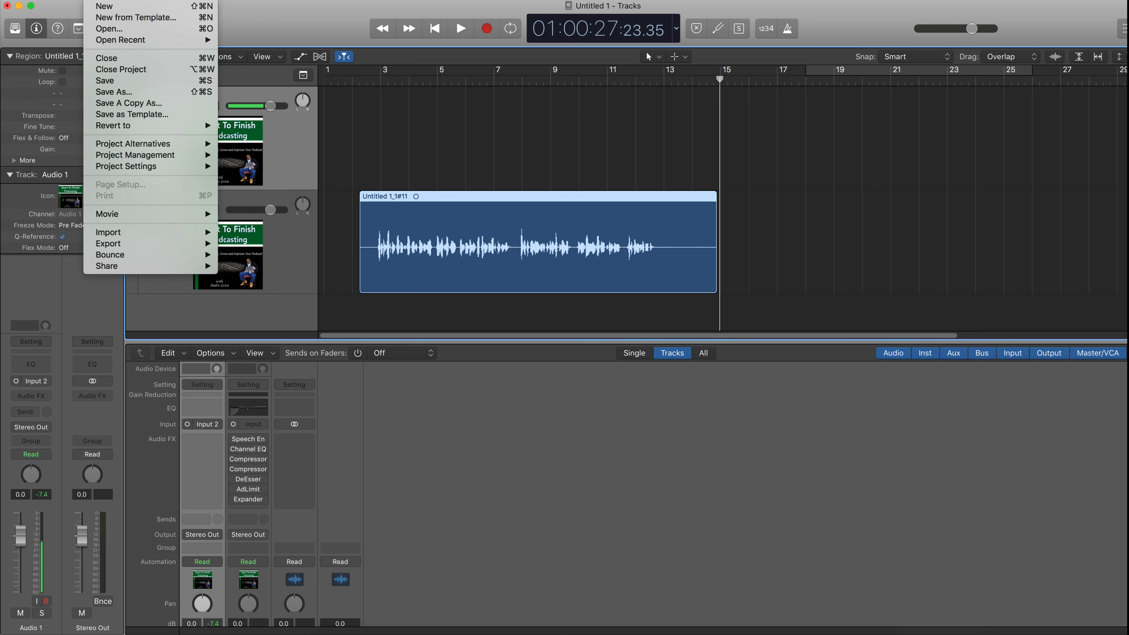
mouse_move(119, 0)
click(129, 81)
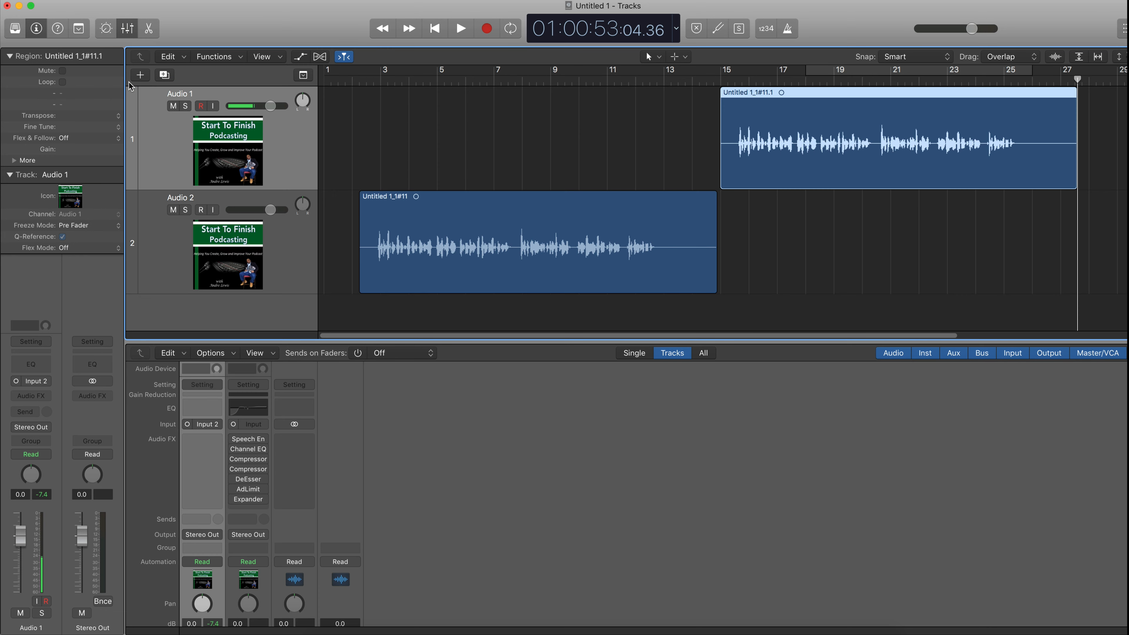
- Arrange the unprocessed copy on Audio 1 to start at bar 1 and move the Audio 2 region to follow it
drag(666, 218, 886, 212)
drag(873, 101, 479, 132)
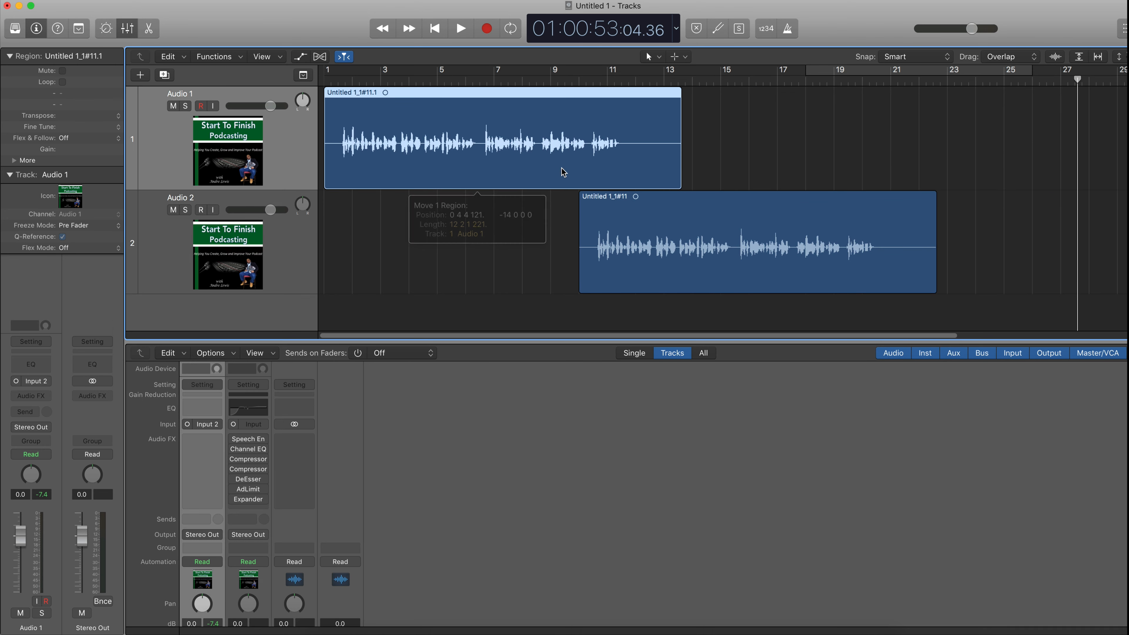
drag(687, 207, 797, 199)
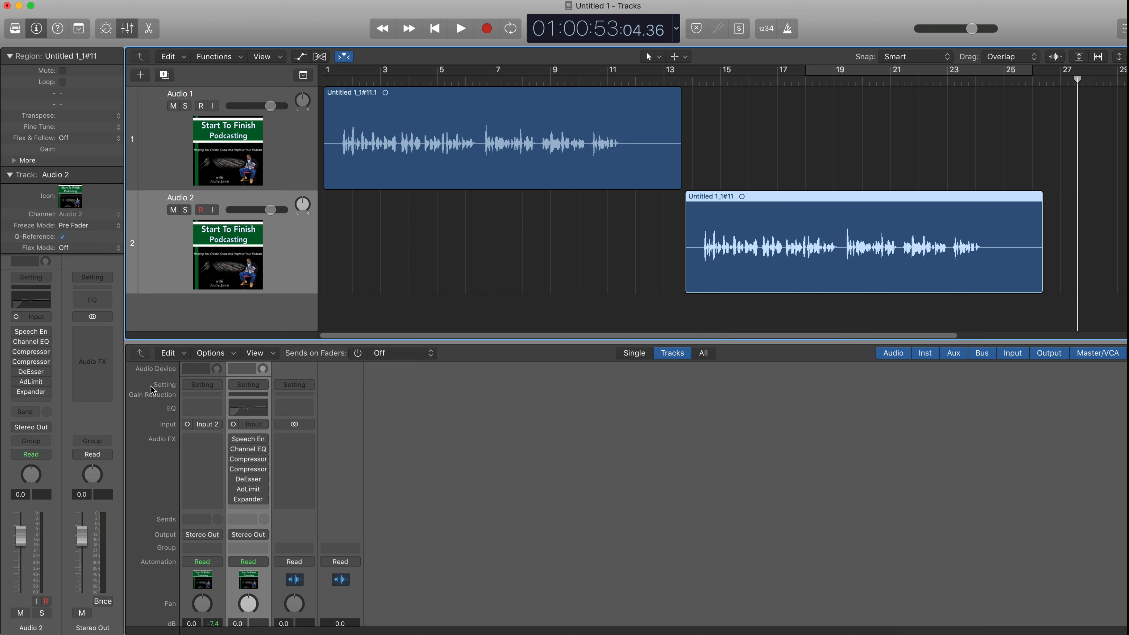
- Re-enable all seven plug-ins on the Audio 2 channel strip
click(234, 438)
click(235, 448)
click(235, 459)
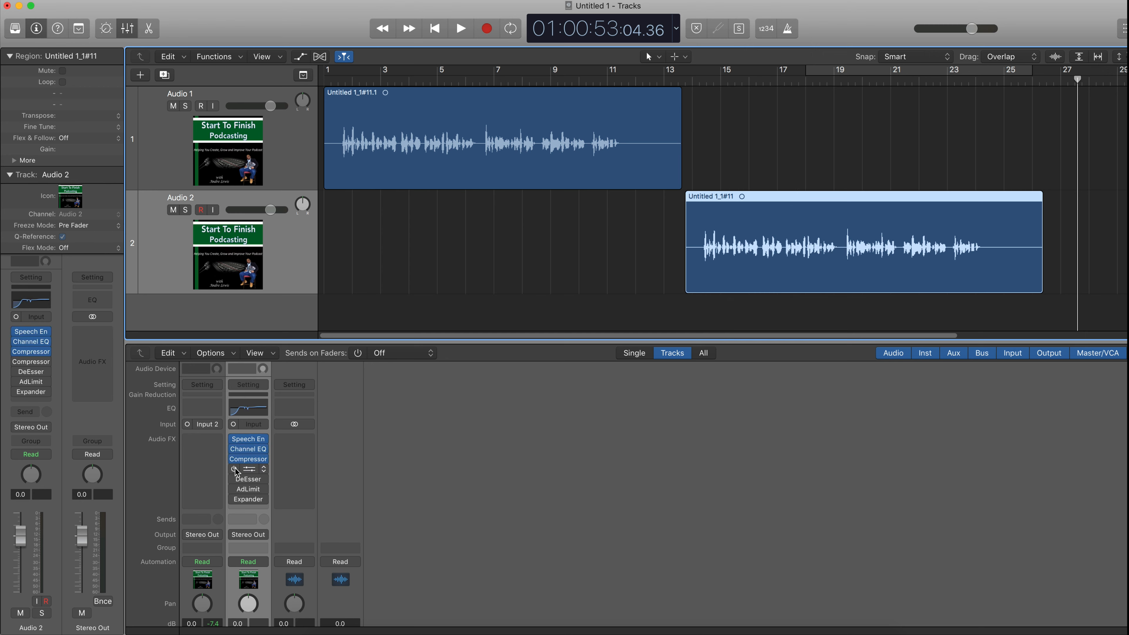
click(234, 469)
click(234, 479)
click(234, 488)
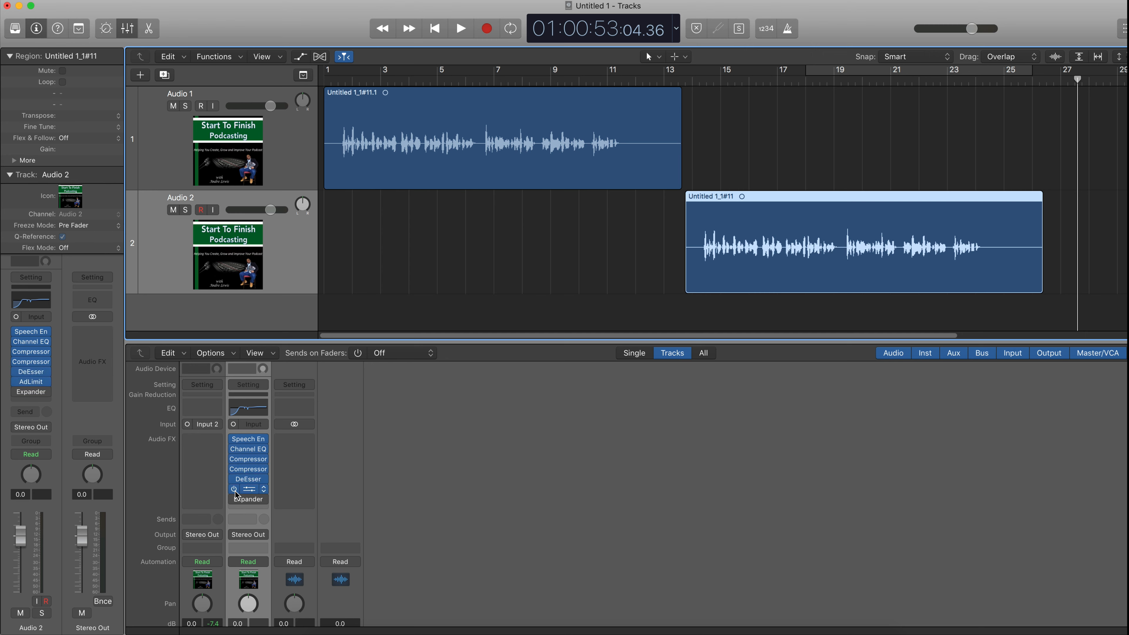
click(233, 500)
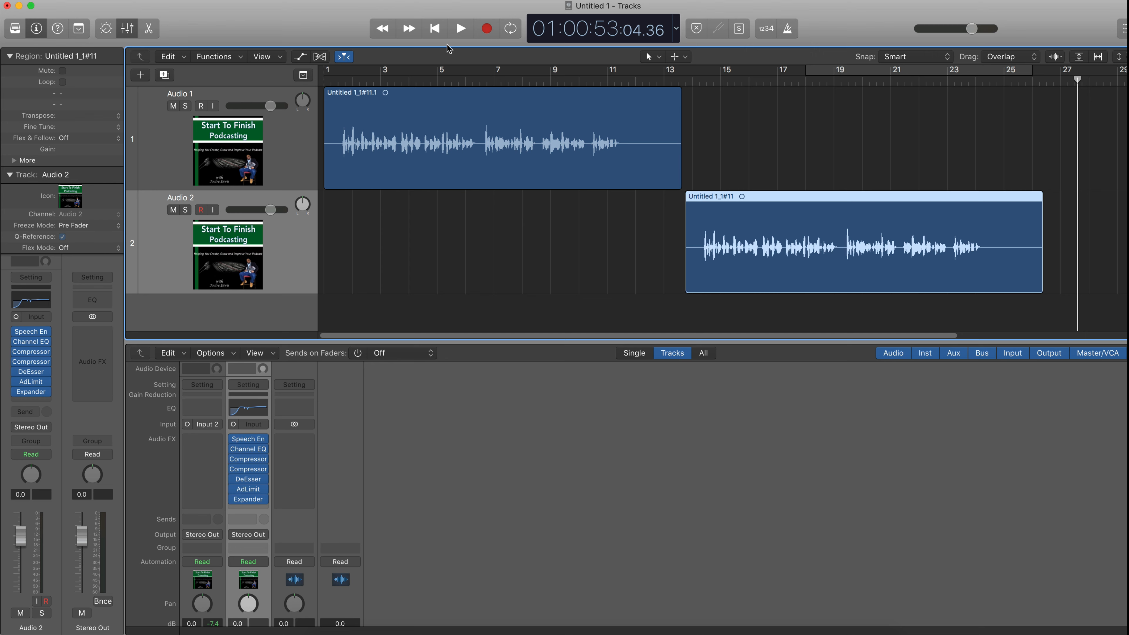
- Play the raw Audio 1 take and the processed Audio 2 take back to back, jumping the playhead between them, then stop
click(444, 28)
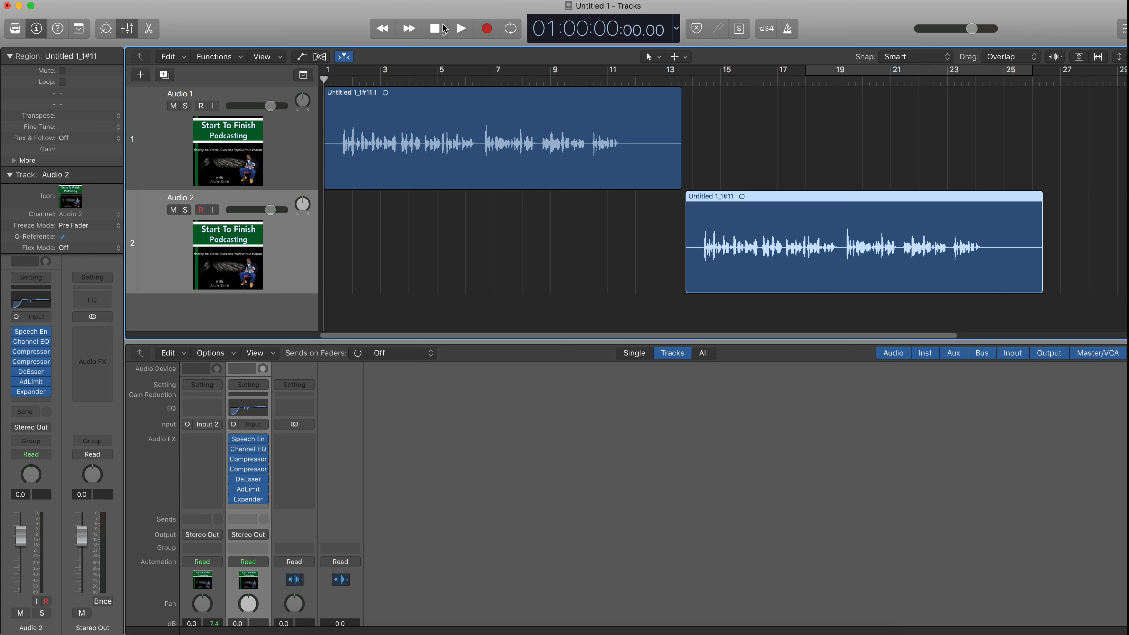
click(461, 30)
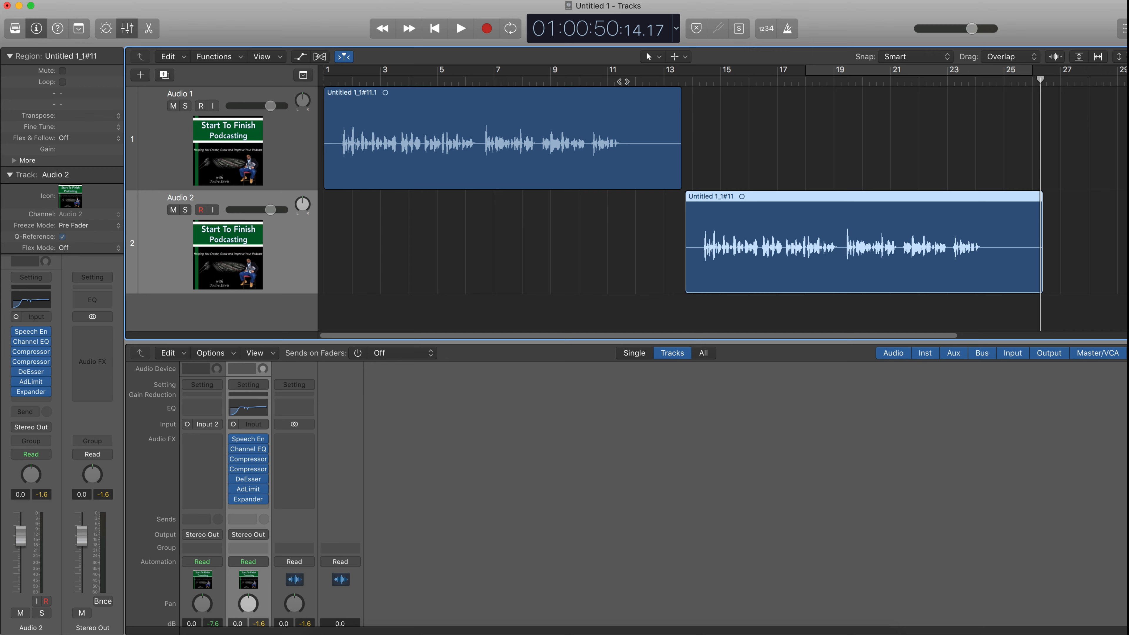
click(624, 80)
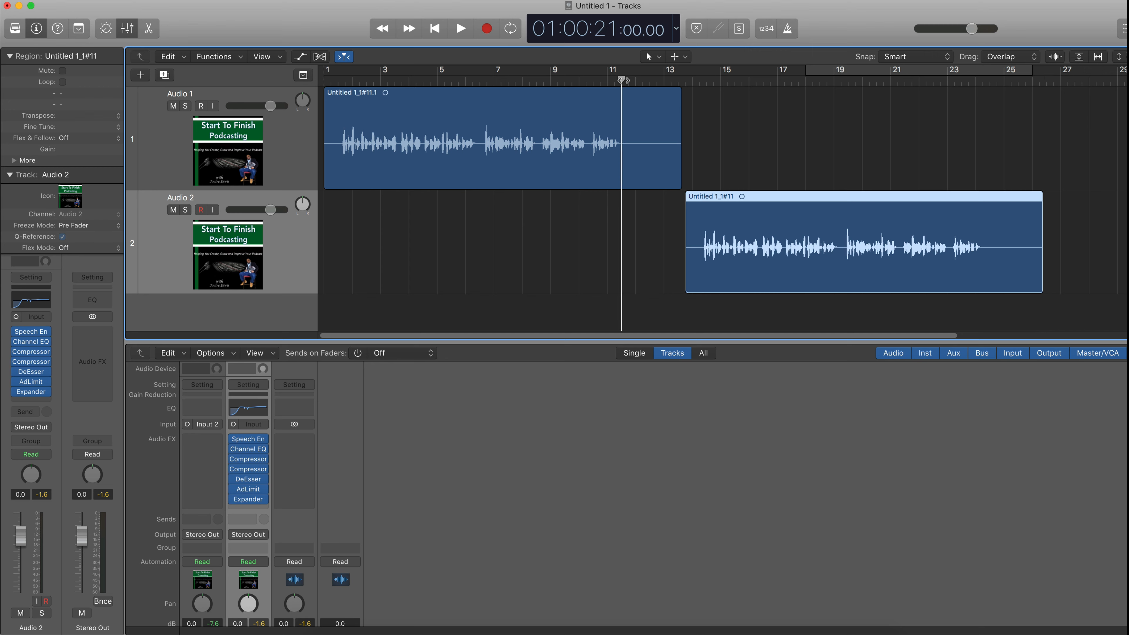
click(603, 82)
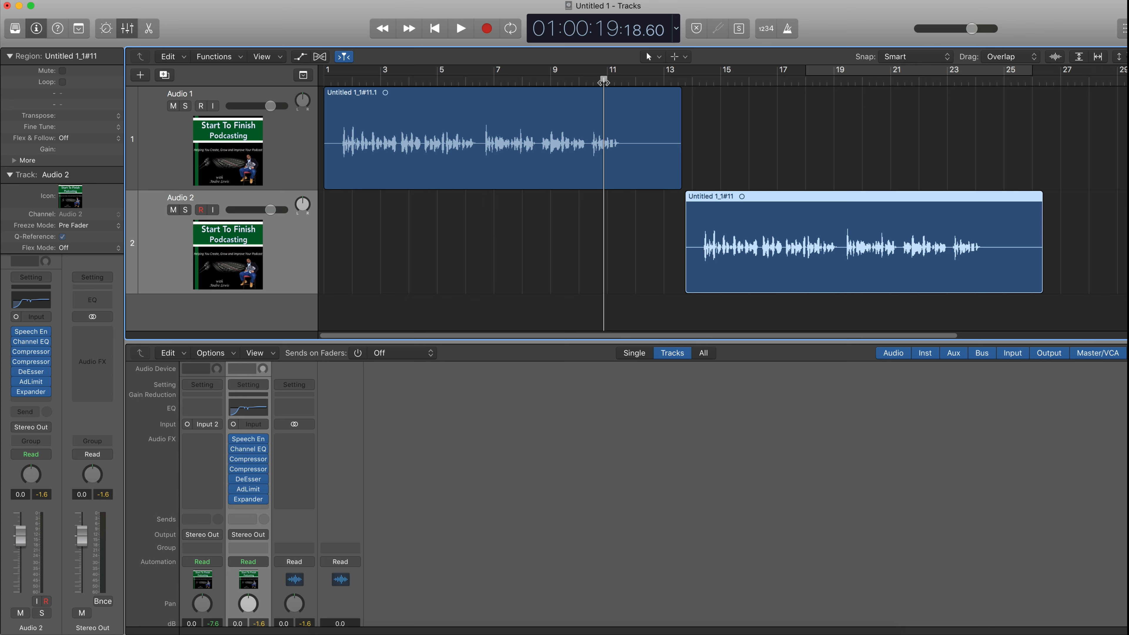
click(579, 81)
key(space)
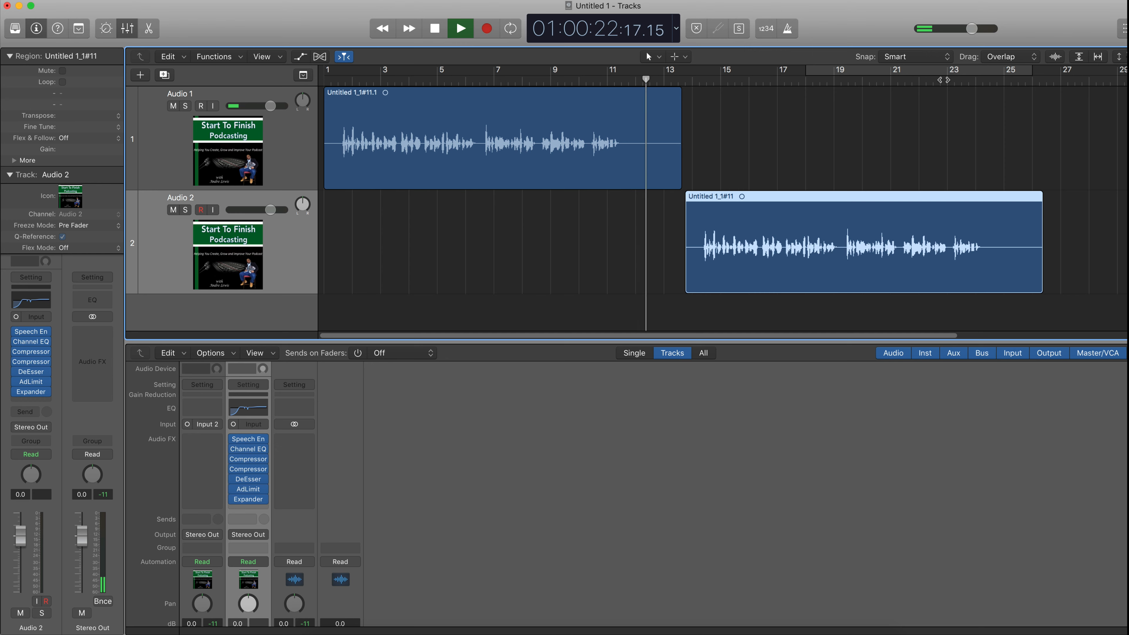
click(954, 80)
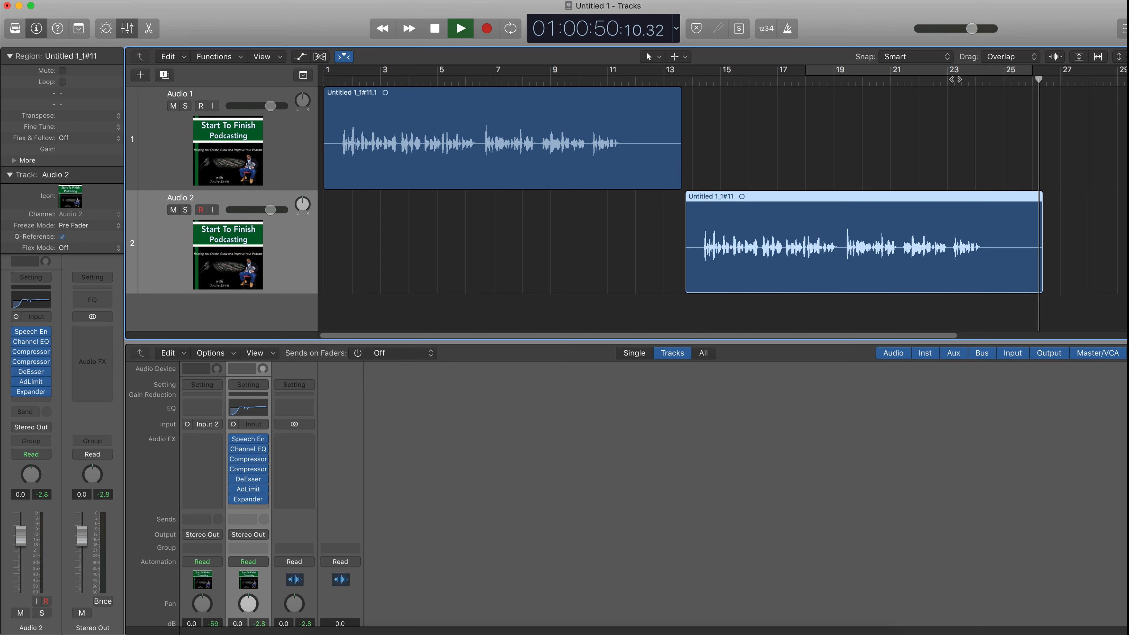
key(space)
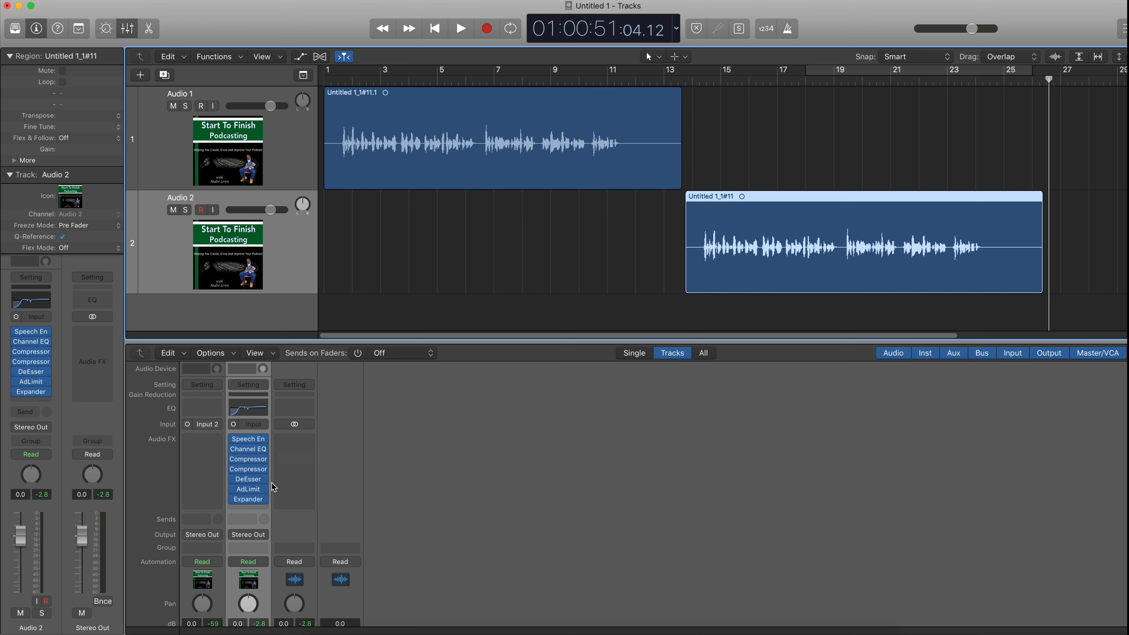
mouse_move(262, 491)
mouse_move(255, 439)
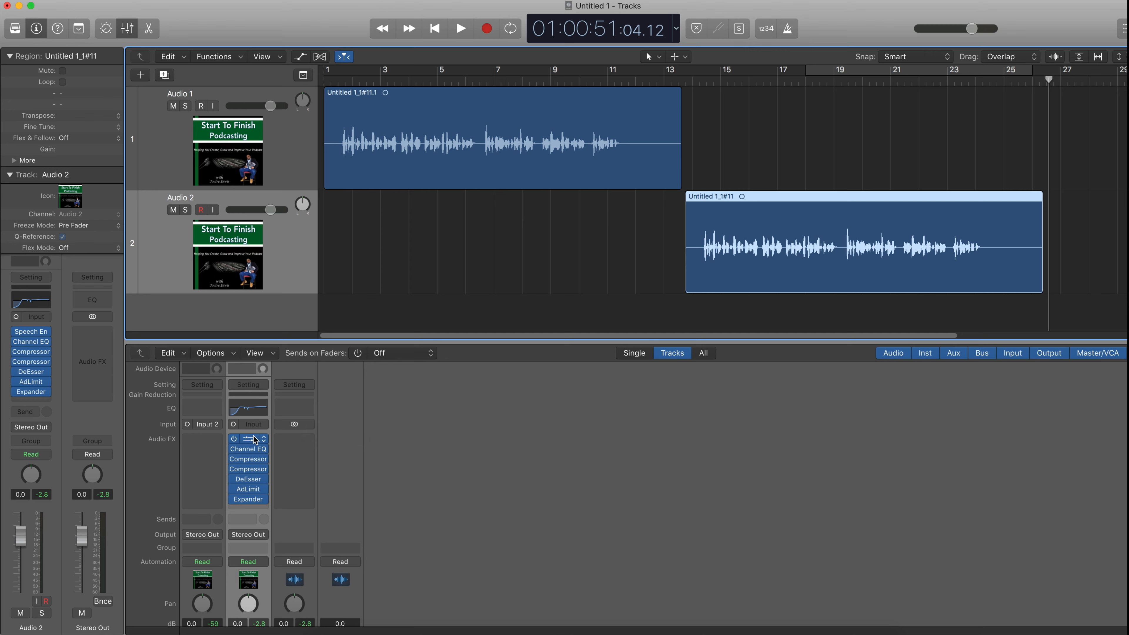